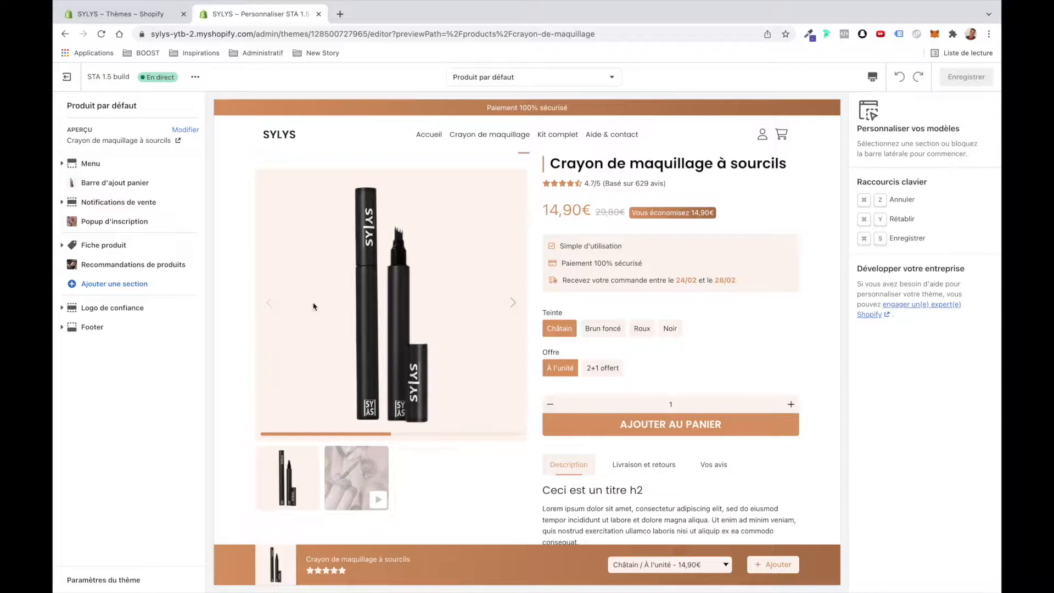
- Open the settings of the Variantes block in the Fiche produit section
{"action": "left_click", "coordinate": [128, 251]}
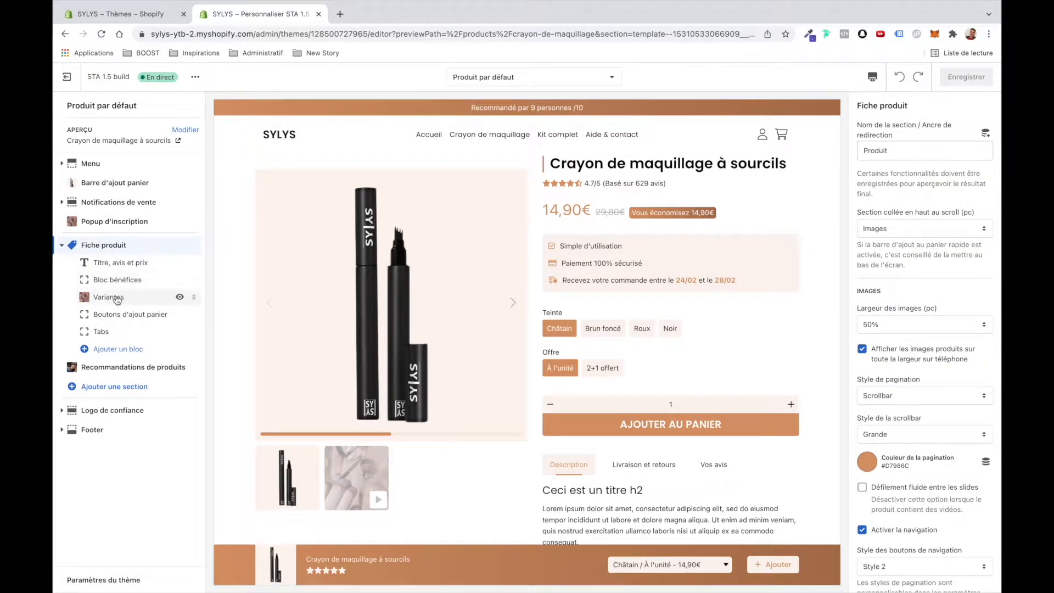
{"action": "left_click", "coordinate": [115, 298]}
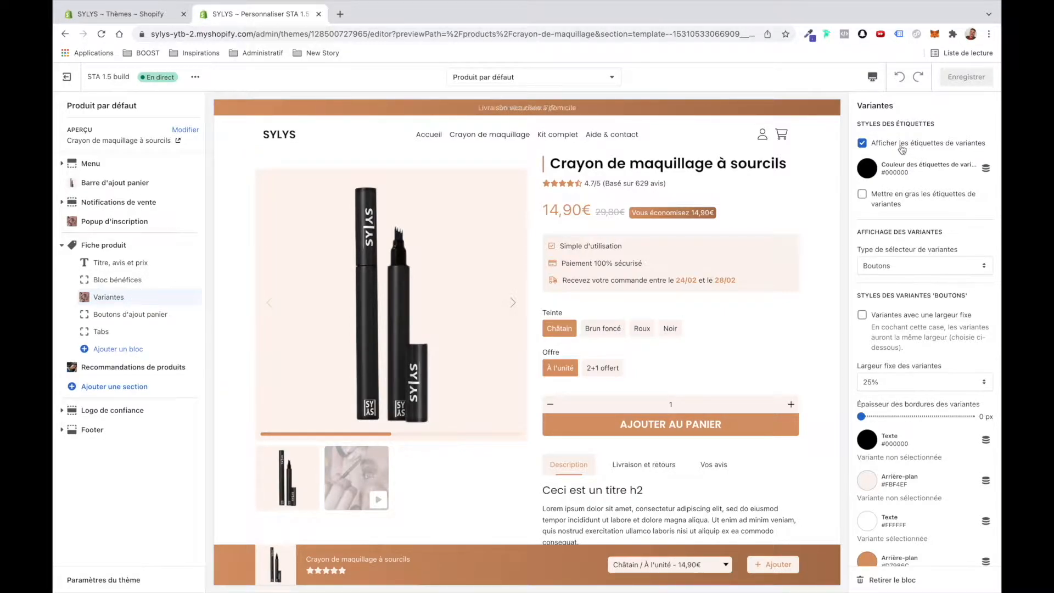
- Try hiding the variant labels and showing them in bold, restoring each setting after its test
{"action": "left_click", "coordinate": [878, 144]}
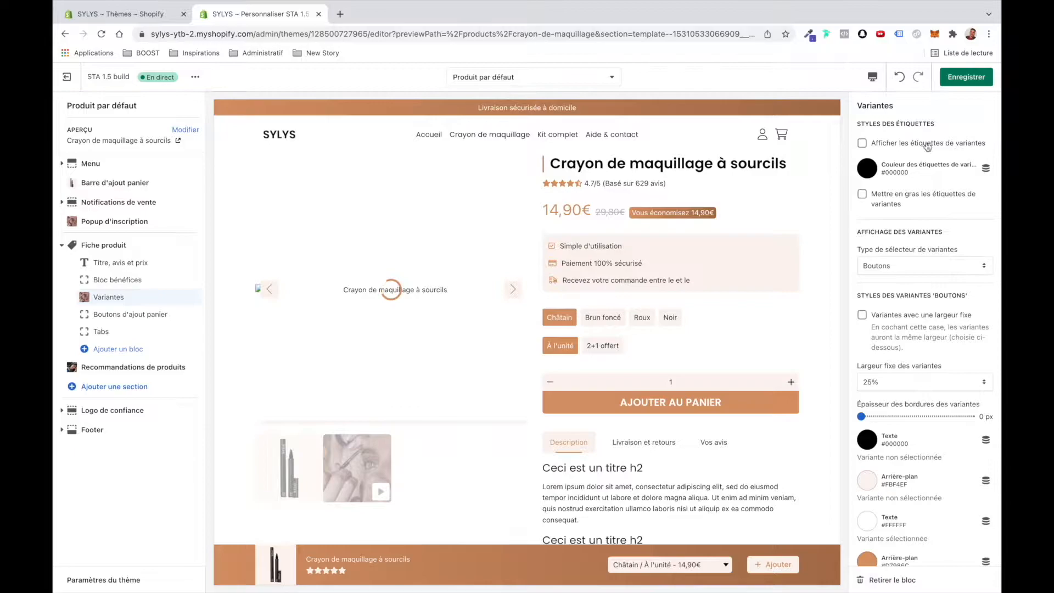
{"action": "left_click", "coordinate": [878, 144]}
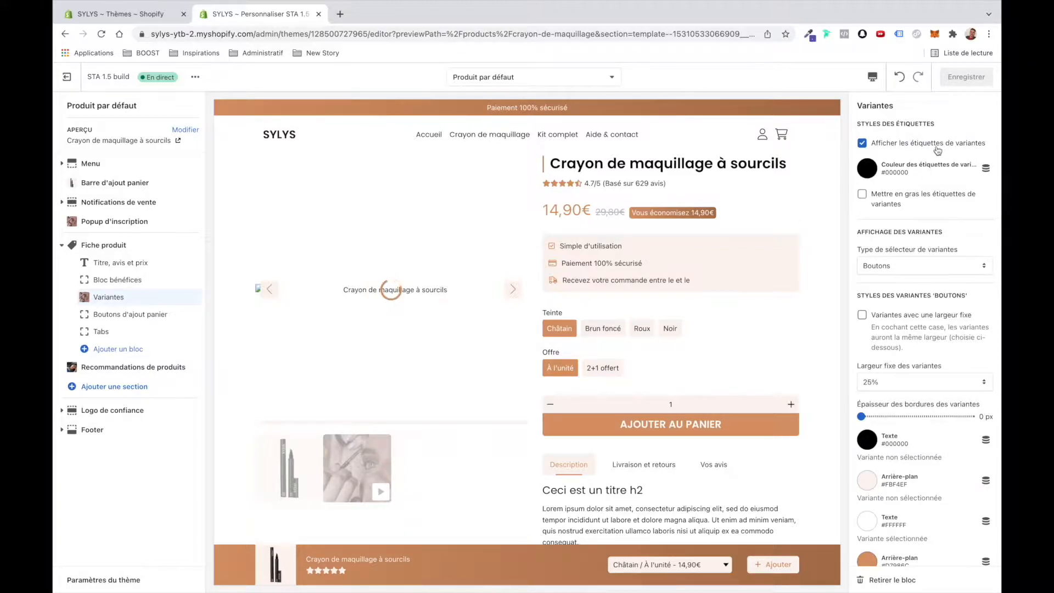
{"action": "left_click", "coordinate": [892, 199]}
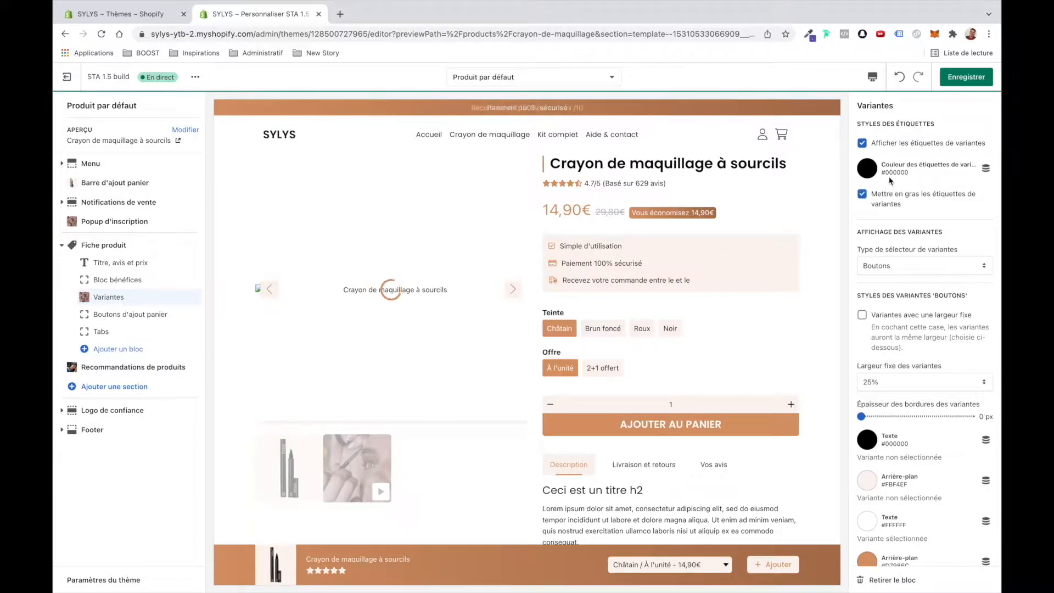
{"action": "left_click", "coordinate": [894, 205]}
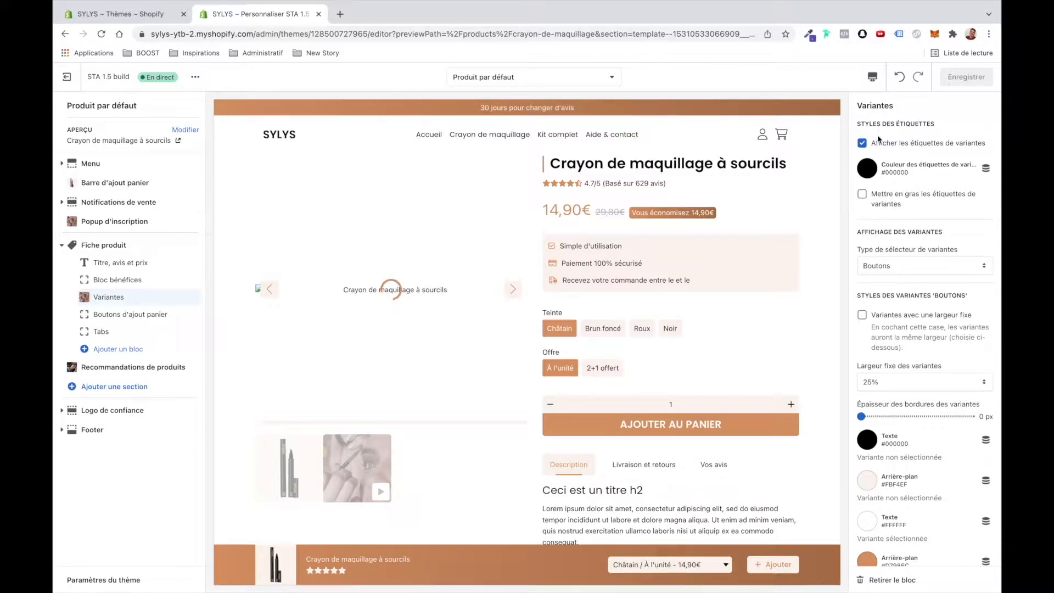
- Try the Menu déroulant variant selector type with the Teinte and Offre lists in the preview, and switch back to Boutons
{"action": "scroll", "coordinate": [864, 220], "scroll_direction": "down", "scroll_amount": 2}
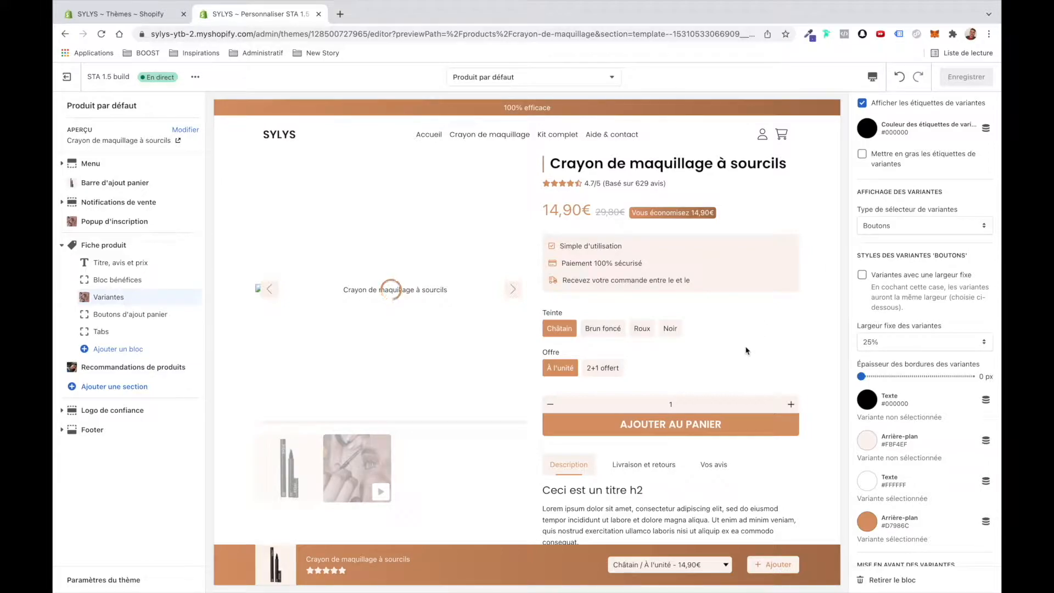
{"action": "scroll", "coordinate": [890, 323], "scroll_direction": "up", "scroll_amount": 2}
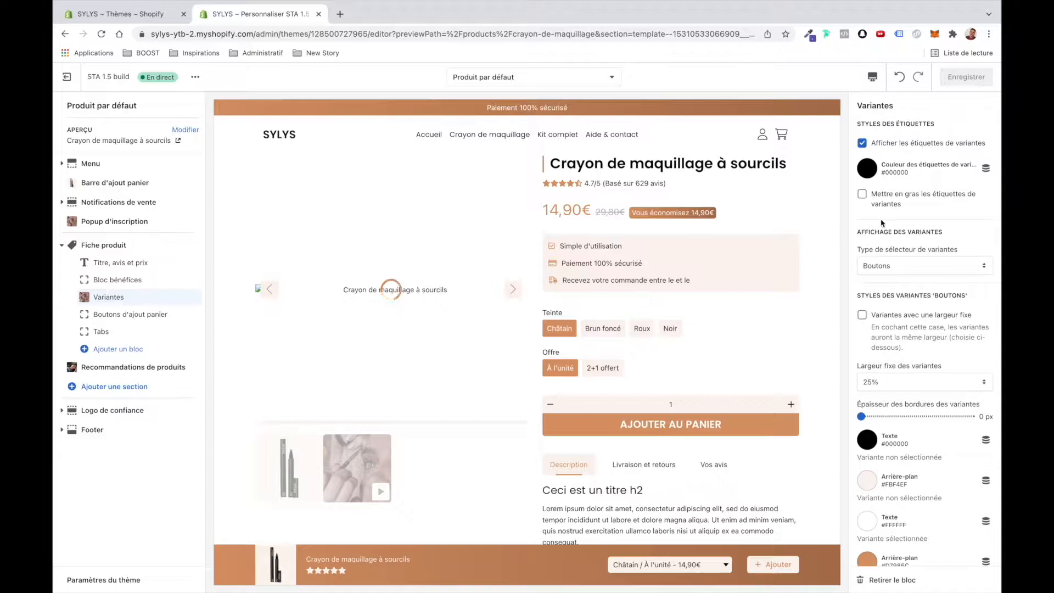
{"action": "left_click", "coordinate": [885, 266]}
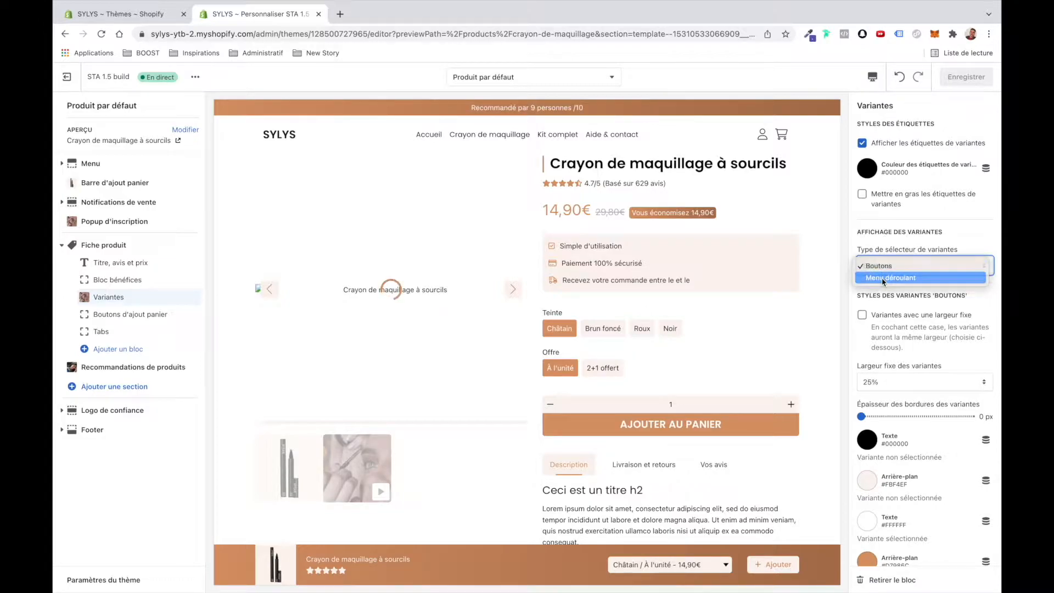
{"action": "left_click", "coordinate": [884, 278]}
{"action": "left_click", "coordinate": [614, 318]}
{"action": "left_click", "coordinate": [646, 306]}
{"action": "left_click", "coordinate": [607, 338]}
{"action": "left_click", "coordinate": [679, 336]}
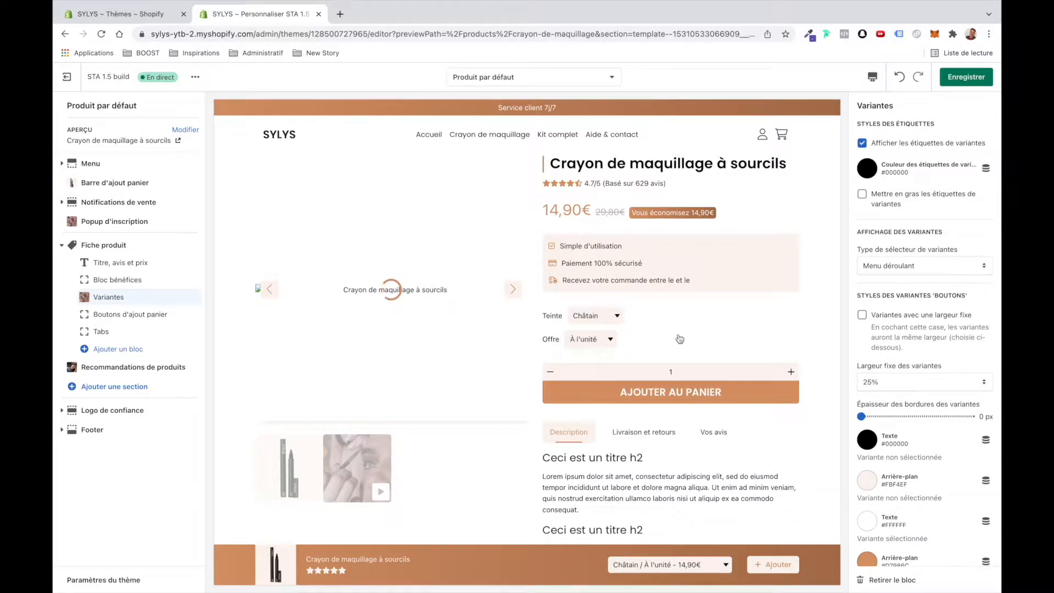
{"action": "left_click", "coordinate": [918, 266]}
{"action": "left_click", "coordinate": [915, 253]}
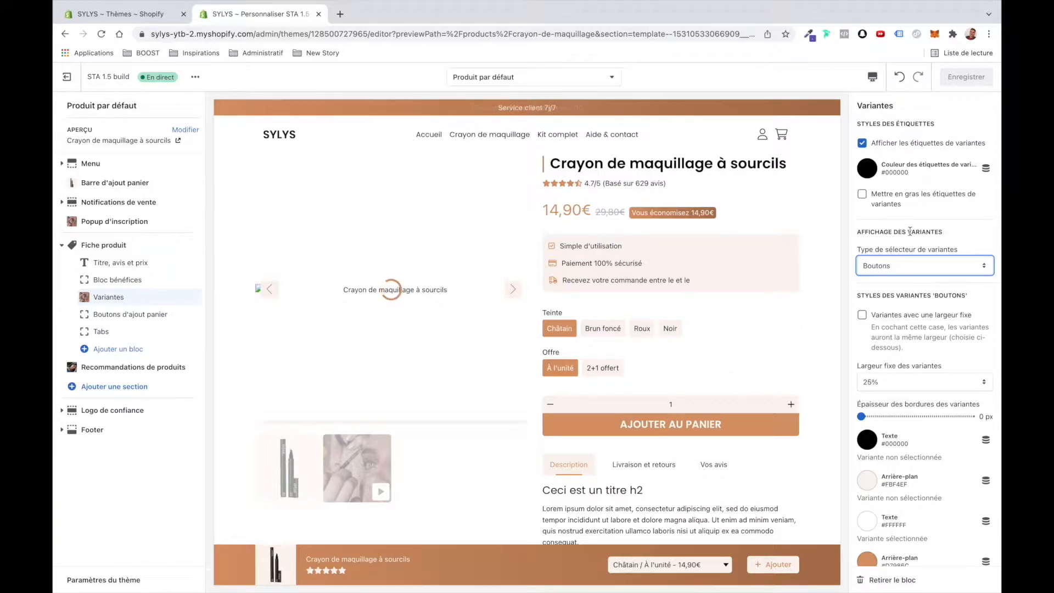
- Try fixed-width variant buttons with a width of 20%, and turn the fixed width off again
{"action": "scroll", "coordinate": [921, 263], "scroll_direction": "down", "scroll_amount": 3}
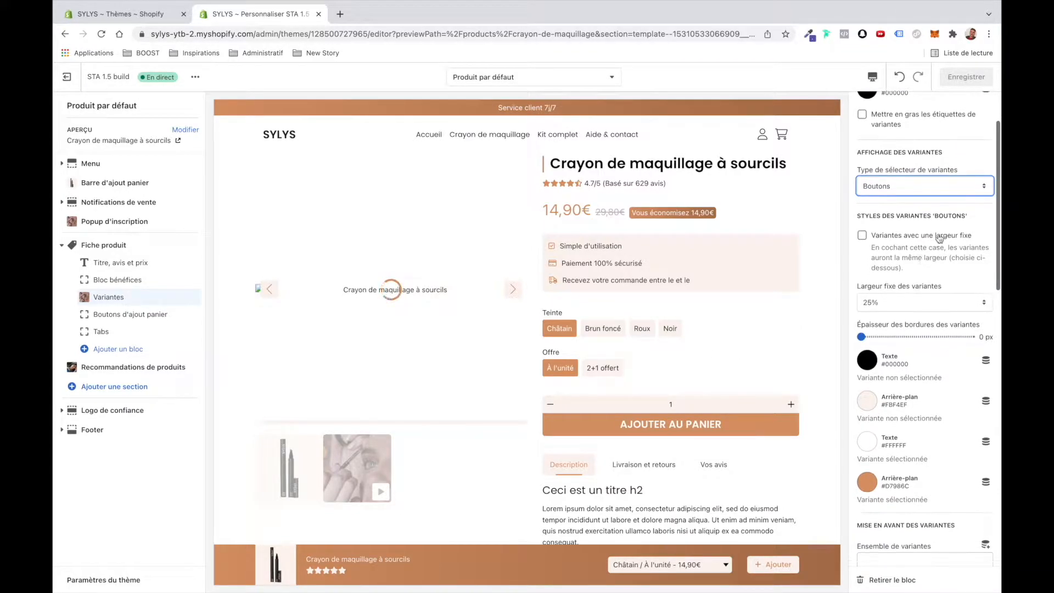
{"action": "left_click", "coordinate": [941, 236]}
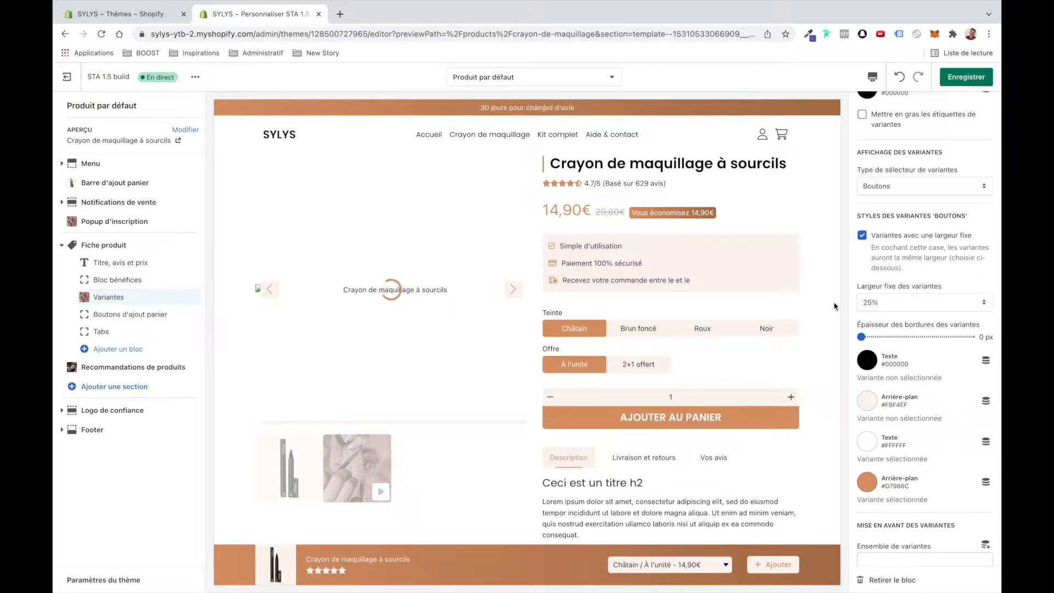
{"action": "left_click", "coordinate": [864, 304]}
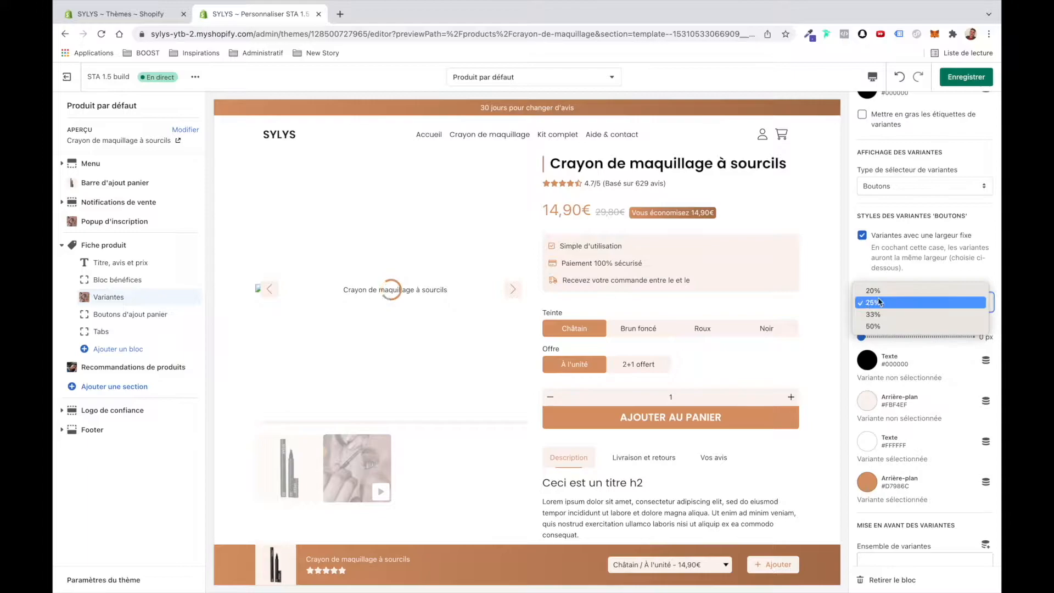
{"action": "left_click", "coordinate": [881, 291]}
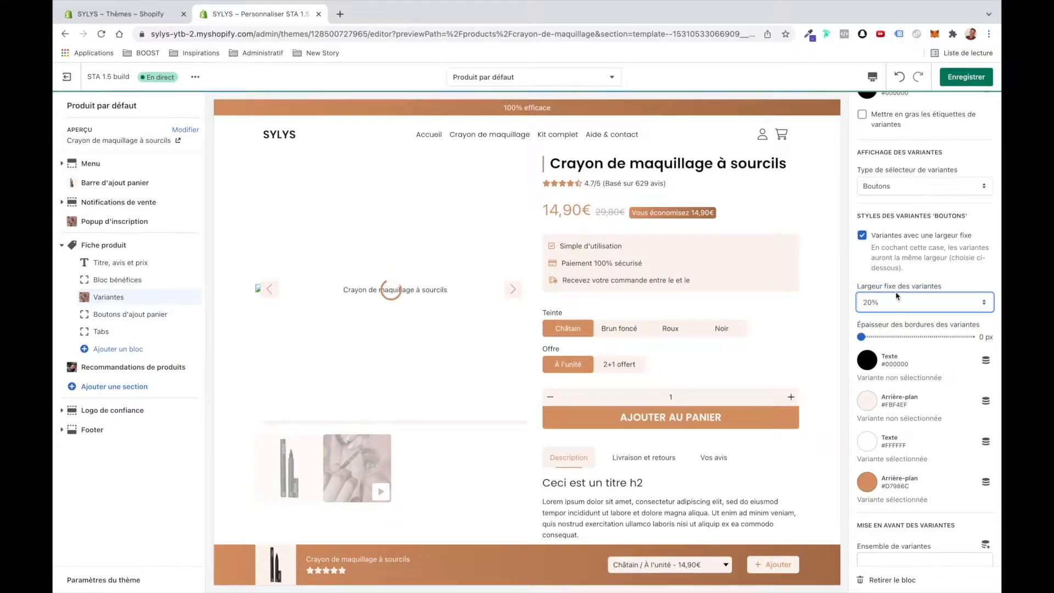
{"action": "left_click", "coordinate": [867, 301]}
{"action": "left_click", "coordinate": [937, 256]}
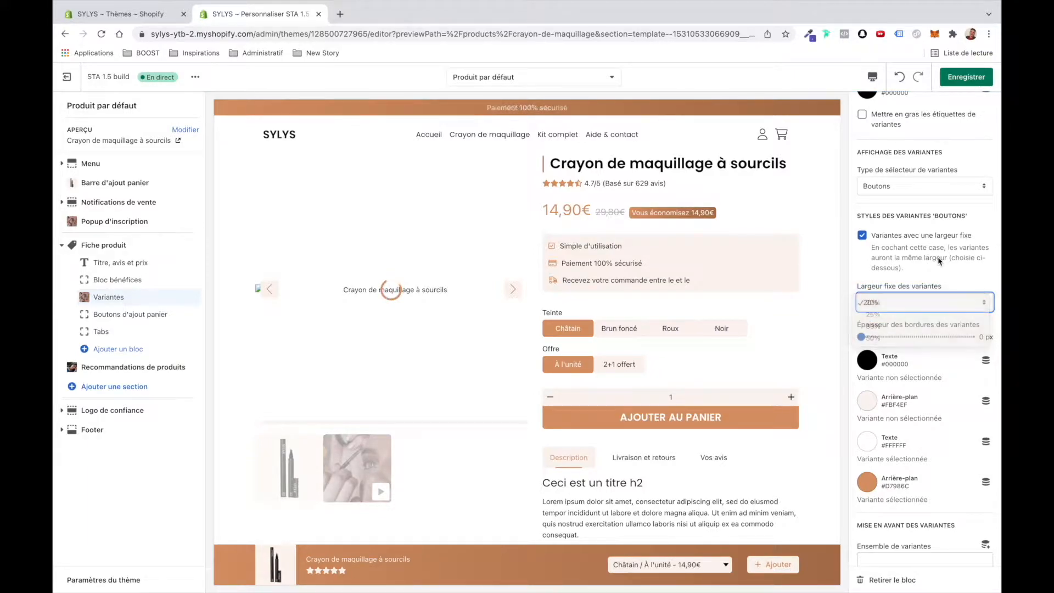
{"action": "left_click", "coordinate": [957, 239]}
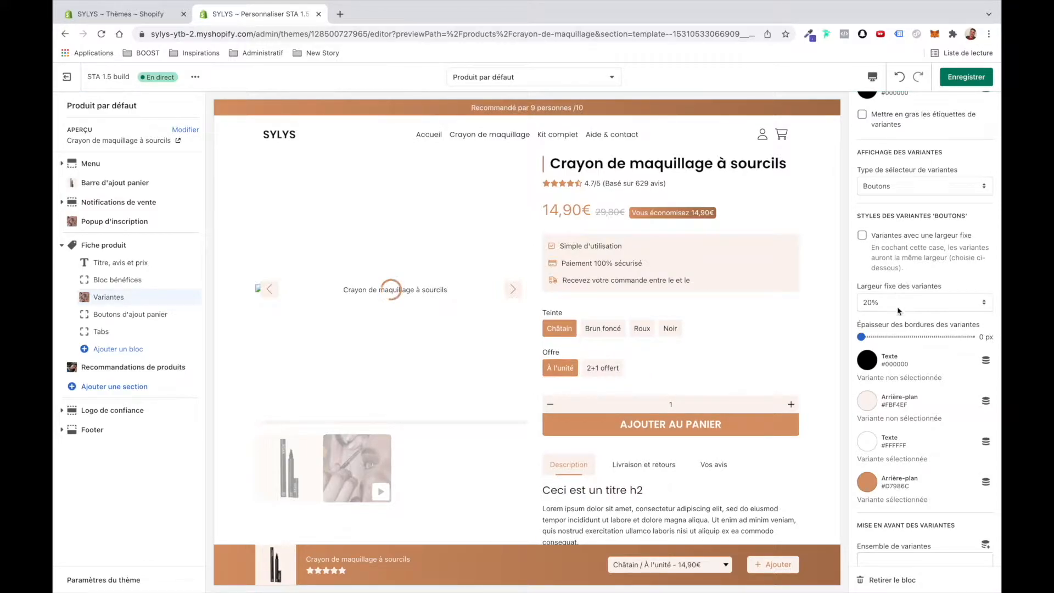
- Set the border thickness of the variant buttons to 1 px
{"action": "scroll", "coordinate": [879, 378], "scroll_direction": "down", "scroll_amount": 2}
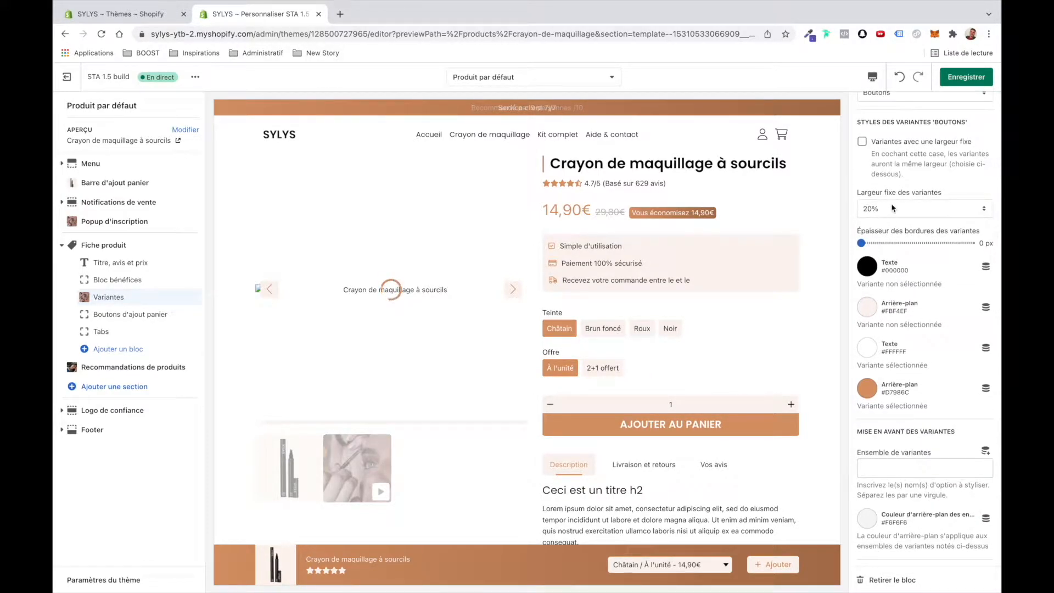
{"action": "left_click_drag", "start_coordinate": [867, 244], "coordinate": [873, 244]}
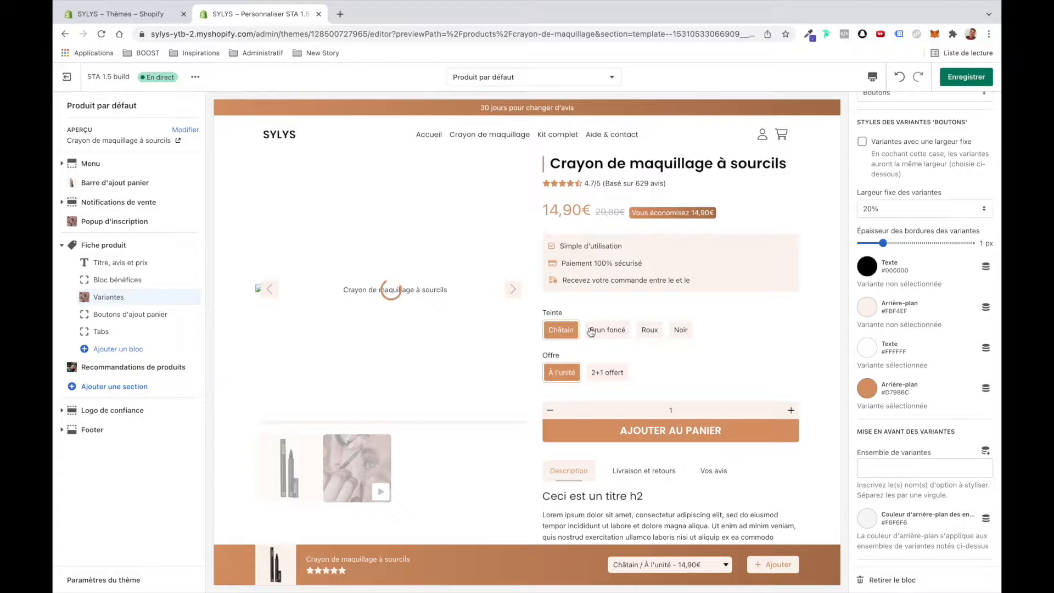
- Try the Menu déroulant selector type with the bordered variants and return the selector type to Boutons
{"action": "scroll", "coordinate": [900, 385], "scroll_direction": "down", "scroll_amount": 3}
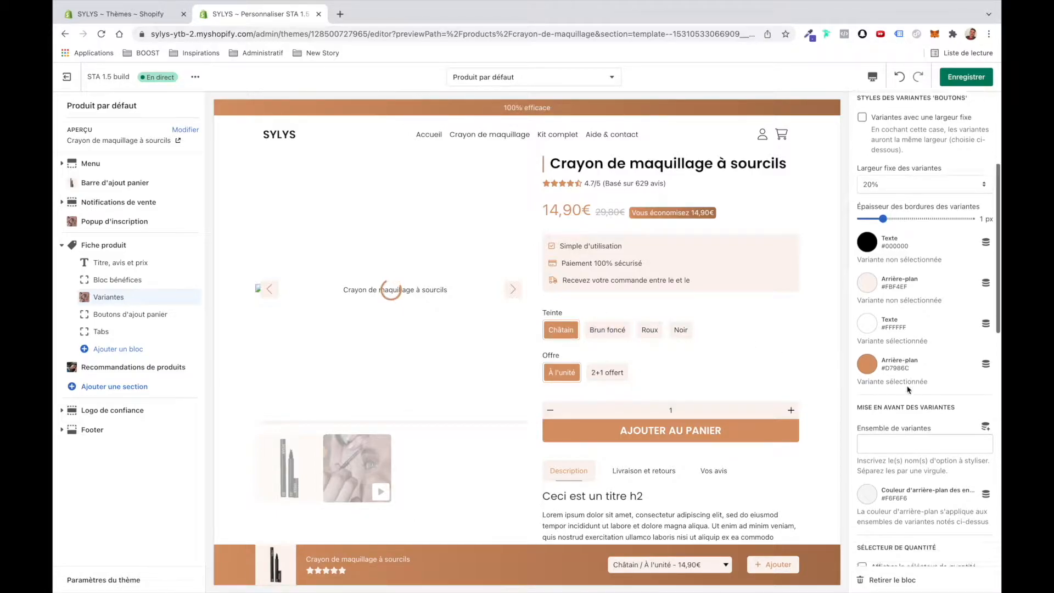
{"action": "scroll", "coordinate": [940, 259], "scroll_direction": "down", "scroll_amount": 3}
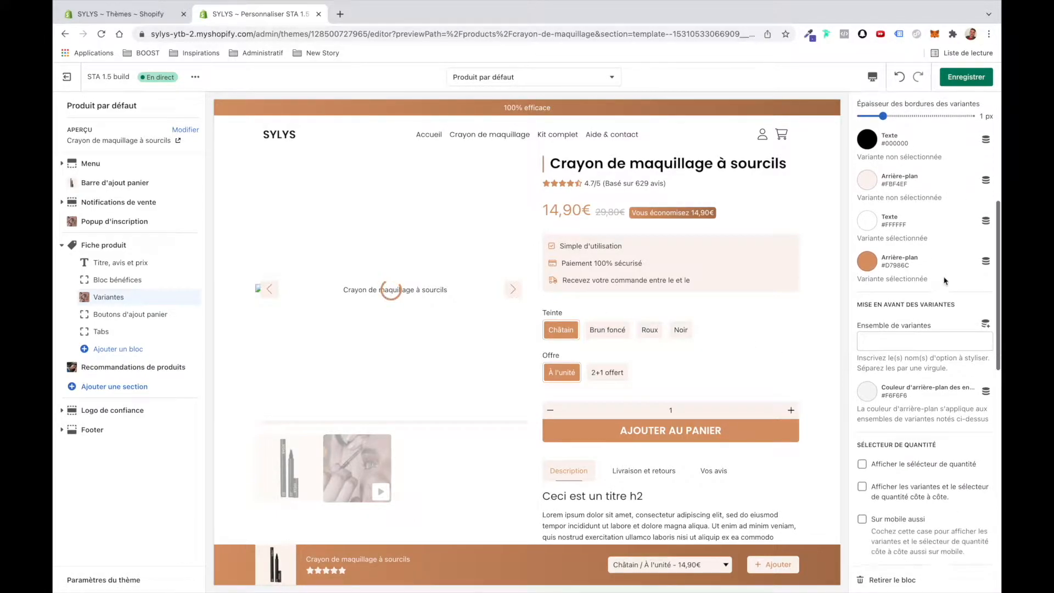
{"action": "scroll", "coordinate": [944, 277], "scroll_direction": "up", "scroll_amount": 3}
{"action": "scroll", "coordinate": [943, 277], "scroll_direction": "up", "scroll_amount": 3}
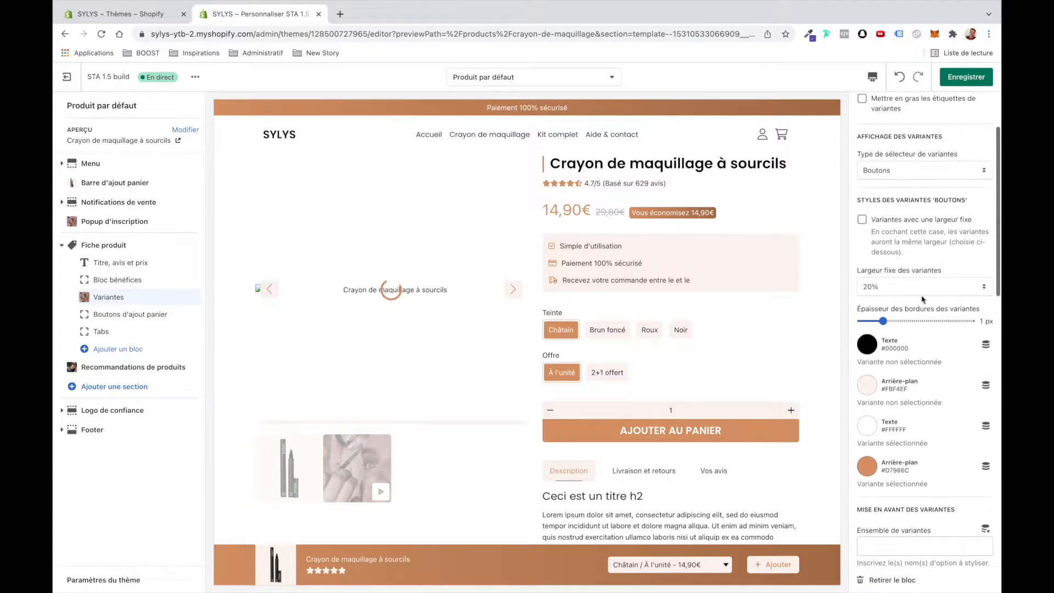
{"action": "left_click", "coordinate": [871, 172]}
{"action": "left_click", "coordinate": [884, 182]}
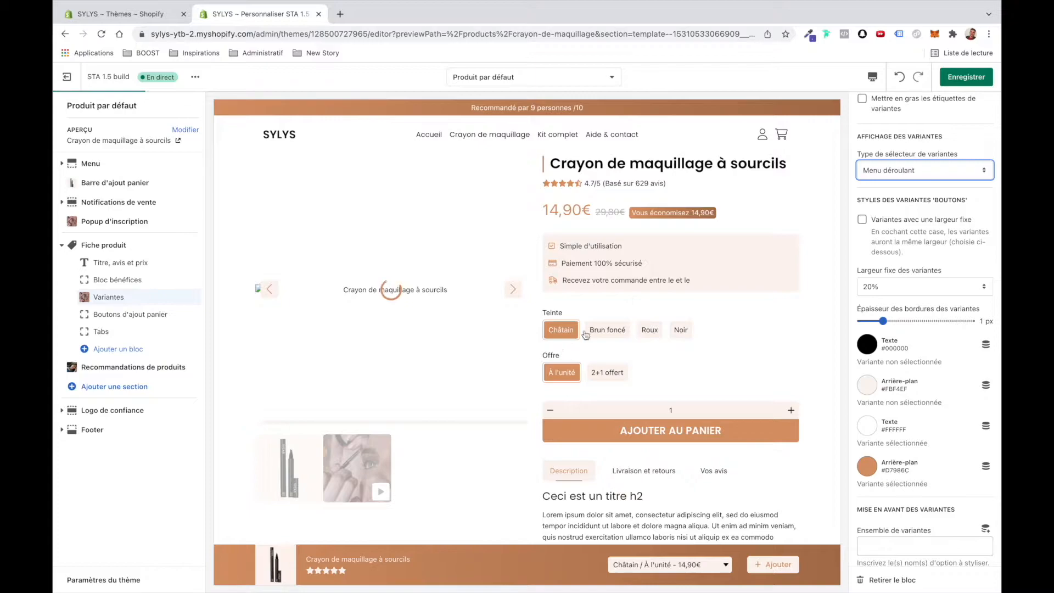
{"action": "left_click", "coordinate": [877, 169]}
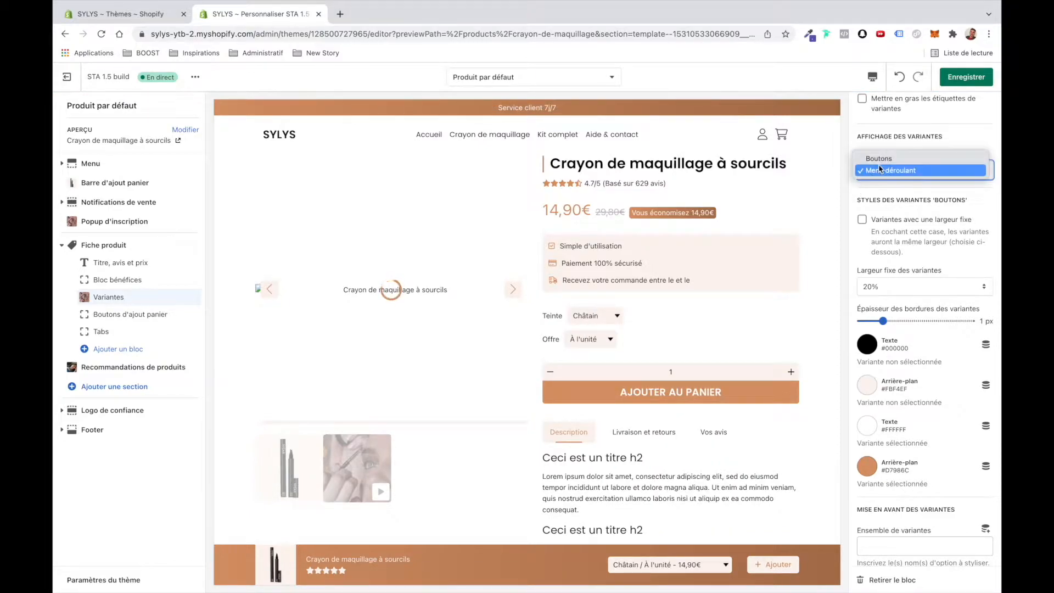
{"action": "left_click", "coordinate": [889, 159]}
- Highlight the Teinte option by entering Teinte as the variant set to style
{"action": "scroll", "coordinate": [887, 380], "scroll_direction": "down", "scroll_amount": 5}
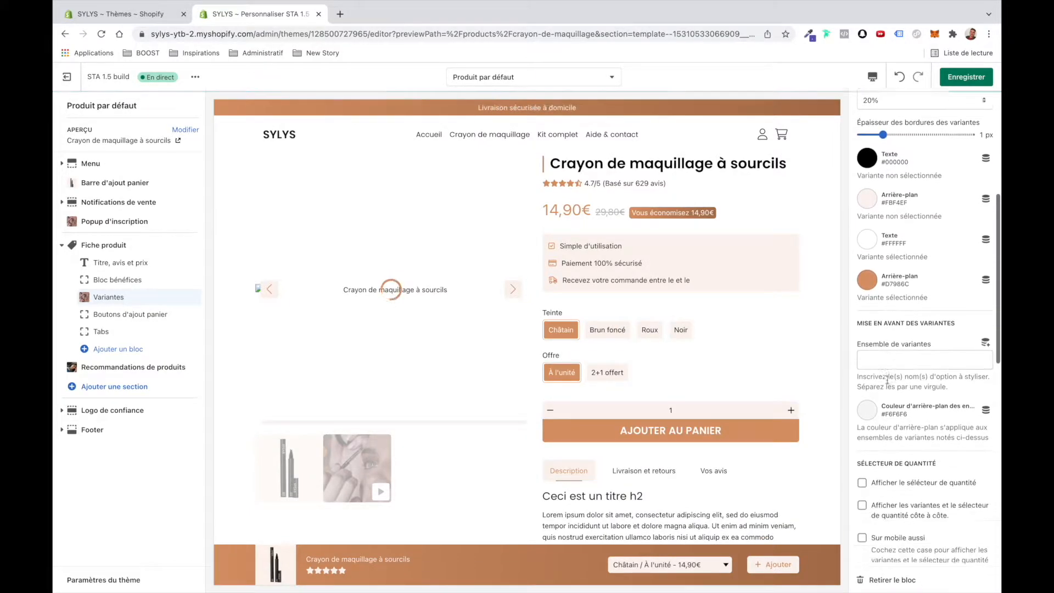
{"action": "left_click", "coordinate": [926, 268]}
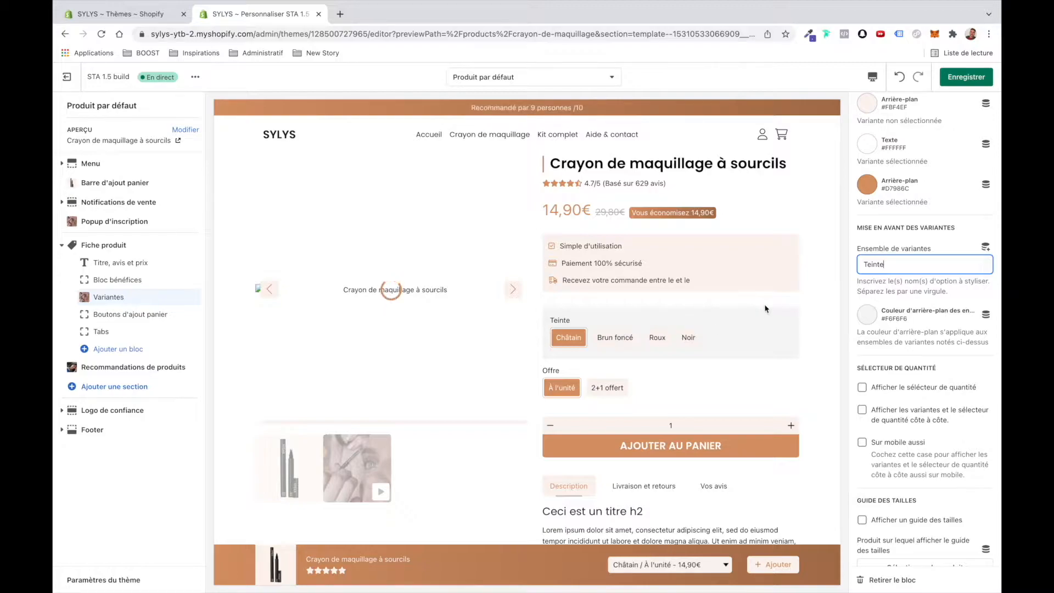
- Try the colours D7986C and EDE1D9 as the background of the highlighted variant set
{"action": "left_click", "coordinate": [918, 317]}
{"action": "left_click", "coordinate": [949, 306]}
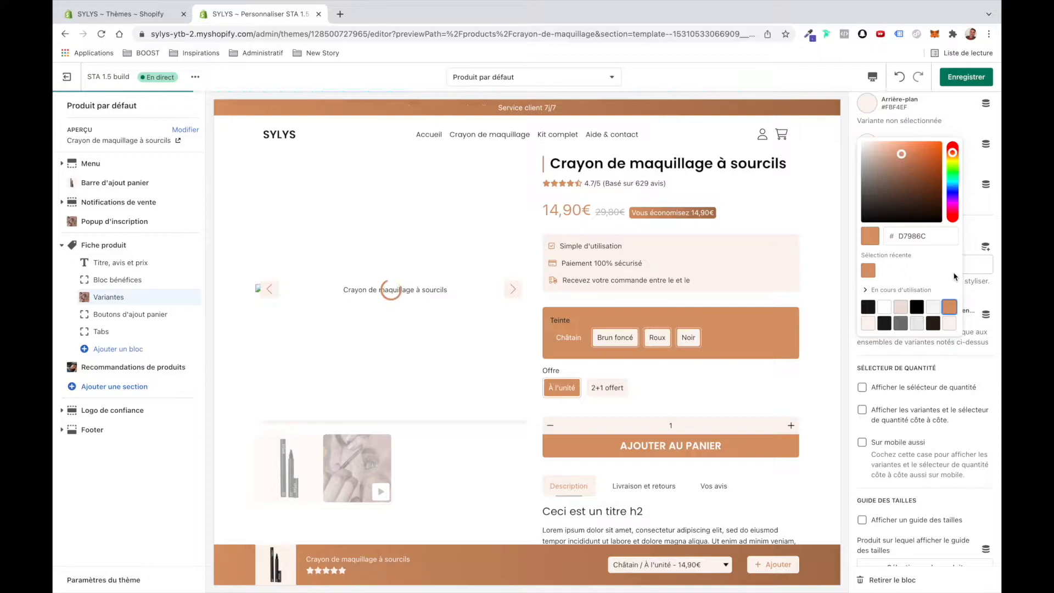
{"action": "left_click", "coordinate": [900, 306]}
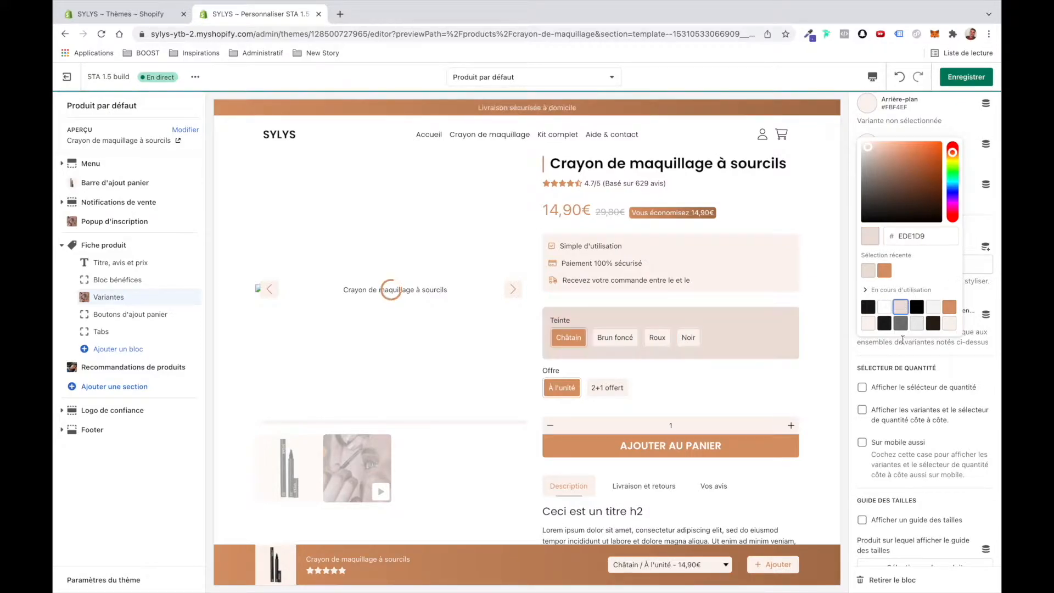
{"action": "left_click", "coordinate": [896, 354]}
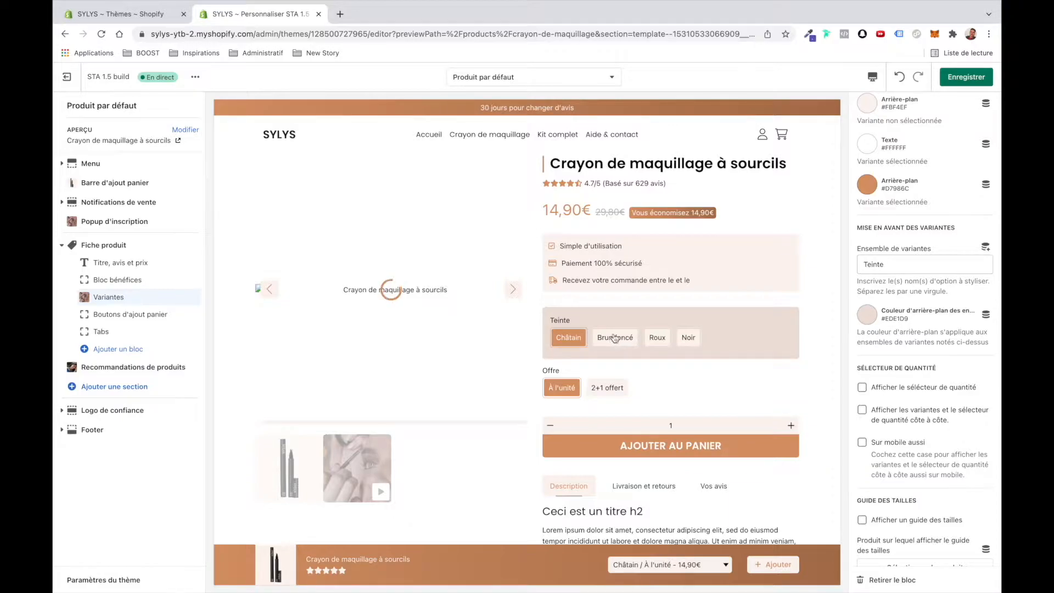
- Try adding Offre to the highlighted variant sets and remove it again, keeping only Teinte
{"action": "left_click", "coordinate": [903, 263]}
{"action": "type", "text": "Offre"}
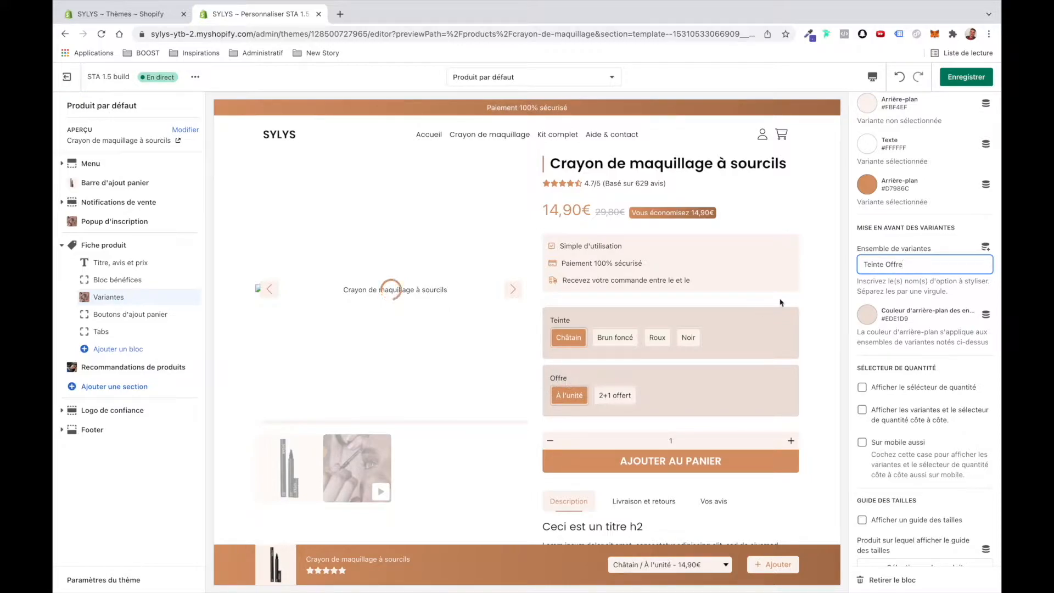
{"action": "key", "text": "alt+BackSpace"}
- Set the background colour of the highlighted variant set to F9F3F0
{"action": "left_click", "coordinate": [865, 317]}
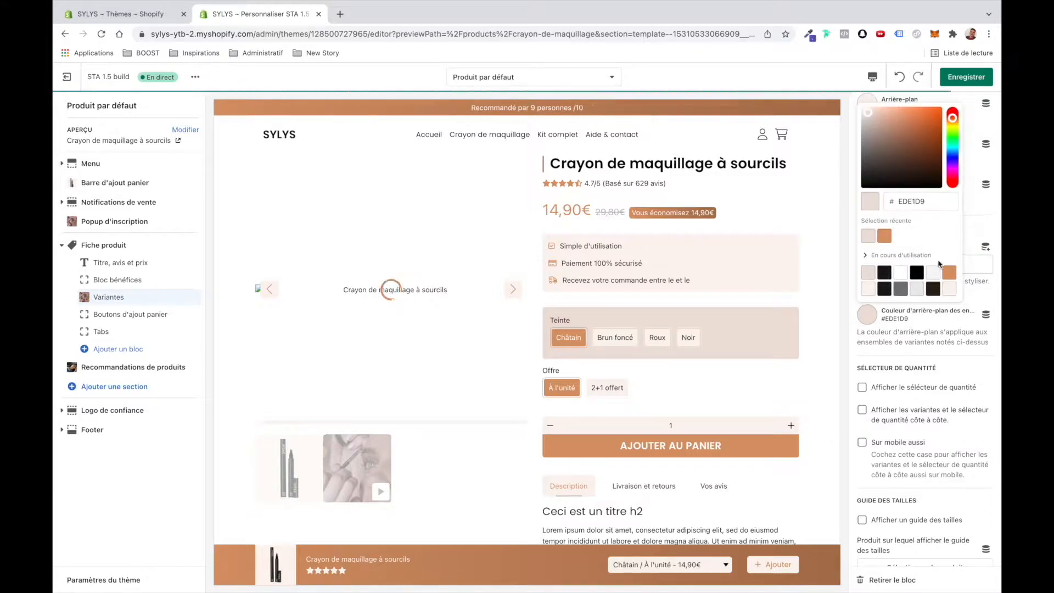
{"action": "left_click", "coordinate": [949, 288]}
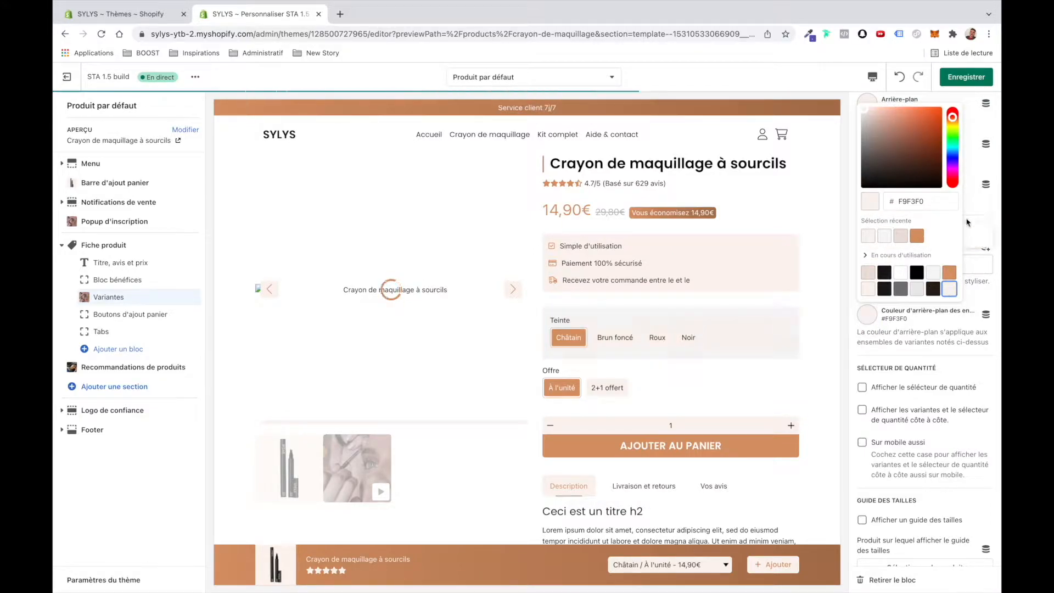
{"action": "left_click", "coordinate": [988, 219]}
- Enable fixed-width variant buttons and set their fixed width to 25%
{"action": "scroll", "coordinate": [925, 256], "scroll_direction": "up", "scroll_amount": 5}
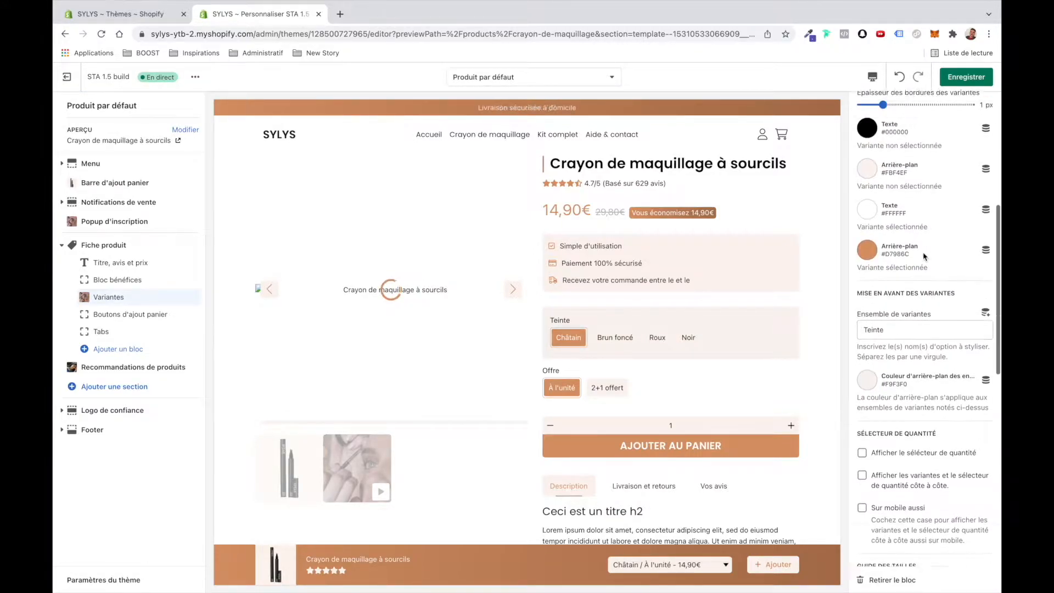
{"action": "left_click", "coordinate": [909, 233]}
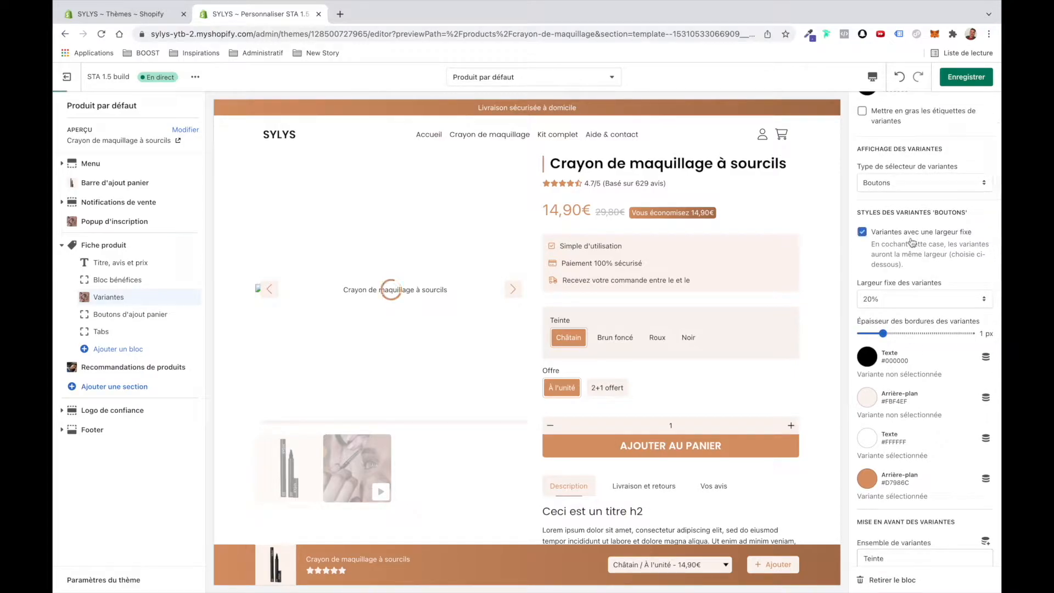
{"action": "left_click", "coordinate": [909, 295]}
{"action": "left_click", "coordinate": [890, 312]}
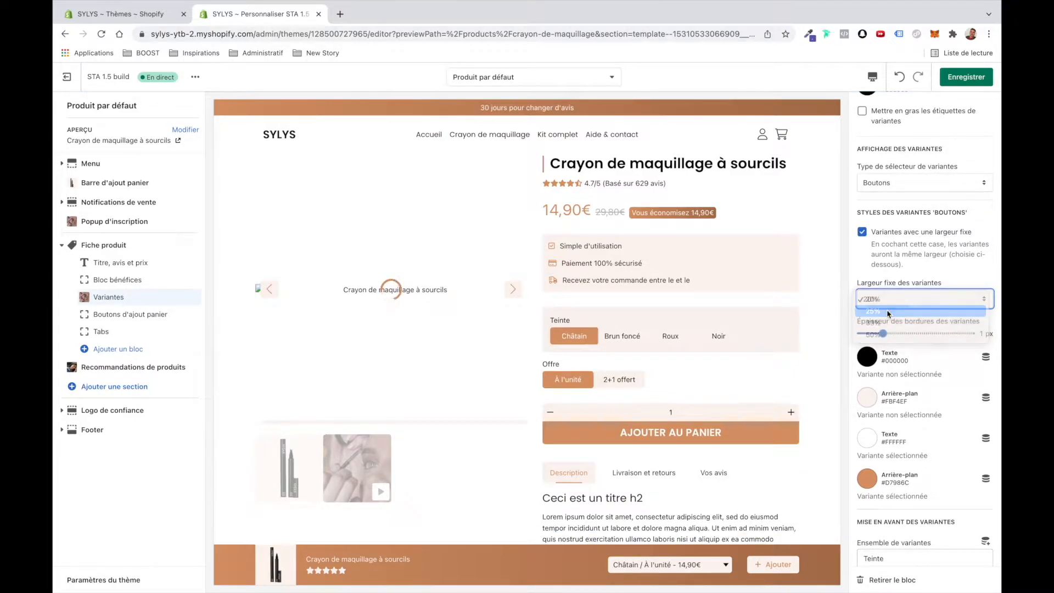
- Preview the fixed-width Teinte buttons by selecting Brun foncé, Roux and Noir in turn
{"action": "left_click", "coordinate": [636, 338]}
{"action": "left_click", "coordinate": [700, 336]}
{"action": "left_click", "coordinate": [757, 336]}
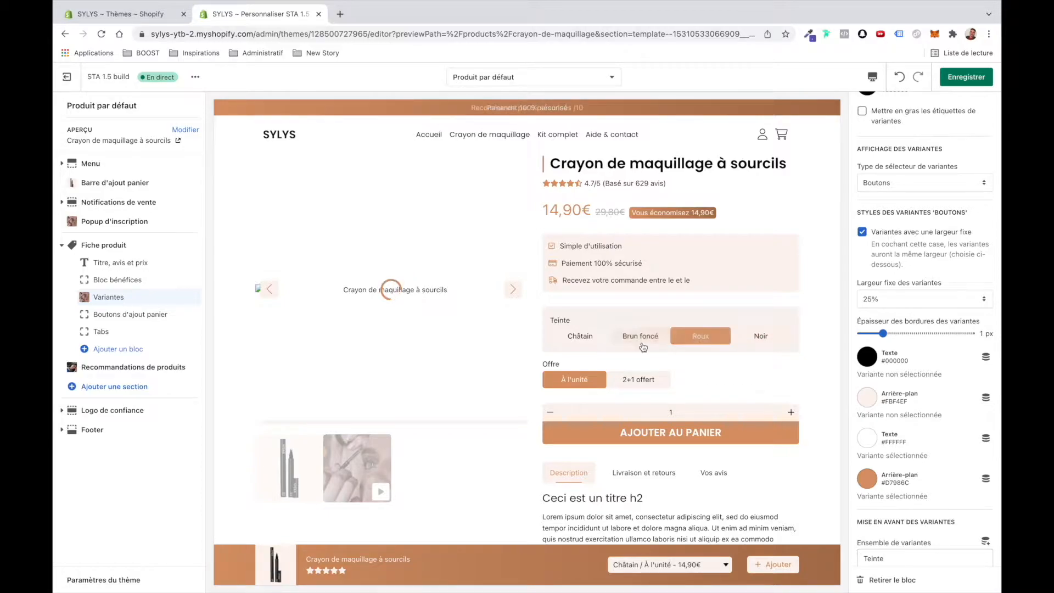
- Set the background colour of unselected variants to white, FFFFFF
{"action": "left_click", "coordinate": [871, 395]}
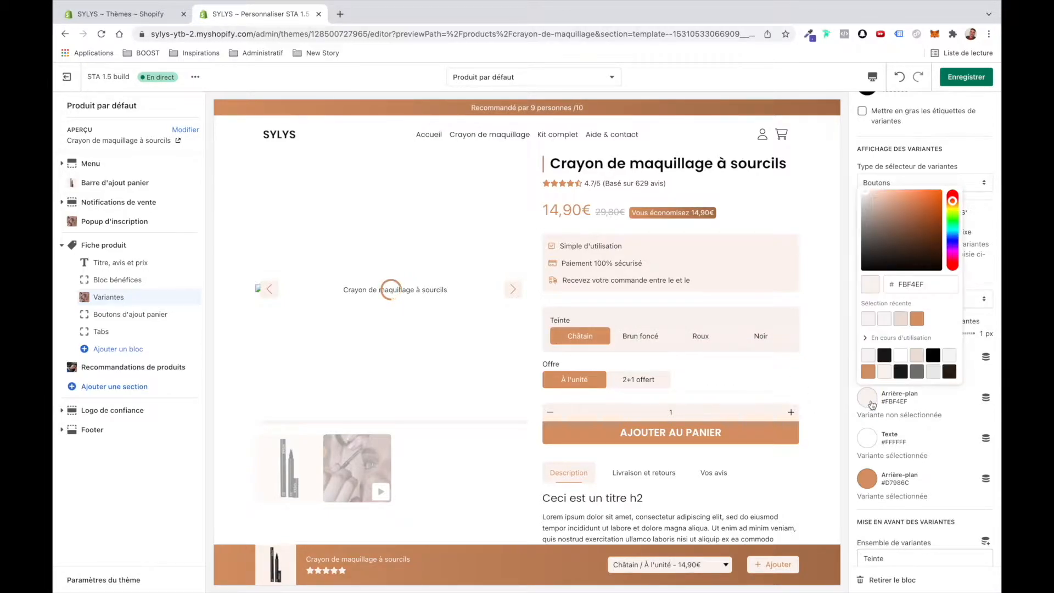
{"action": "left_click", "coordinate": [900, 355]}
{"action": "left_click", "coordinate": [960, 409]}
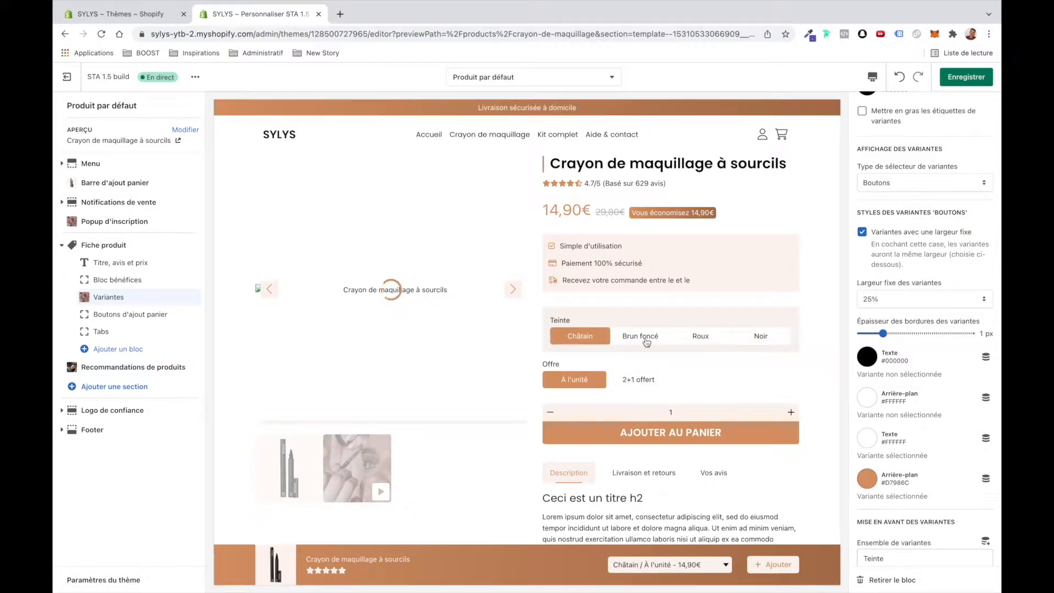
- Add Offre to the highlighted variant sets alongside Teinte and preview it with the 2+1 offert option selected
{"action": "scroll", "coordinate": [744, 363], "scroll_direction": "down", "scroll_amount": 1}
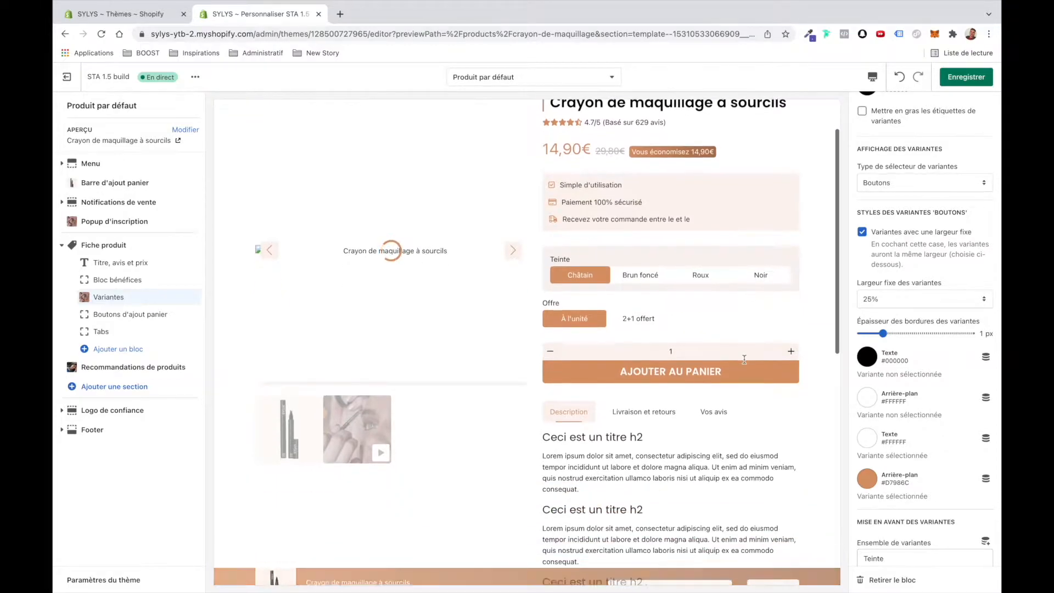
{"action": "scroll", "coordinate": [931, 325], "scroll_direction": "down", "scroll_amount": 5}
{"action": "left_click", "coordinate": [917, 299]}
{"action": "type", "text": "Offre"}
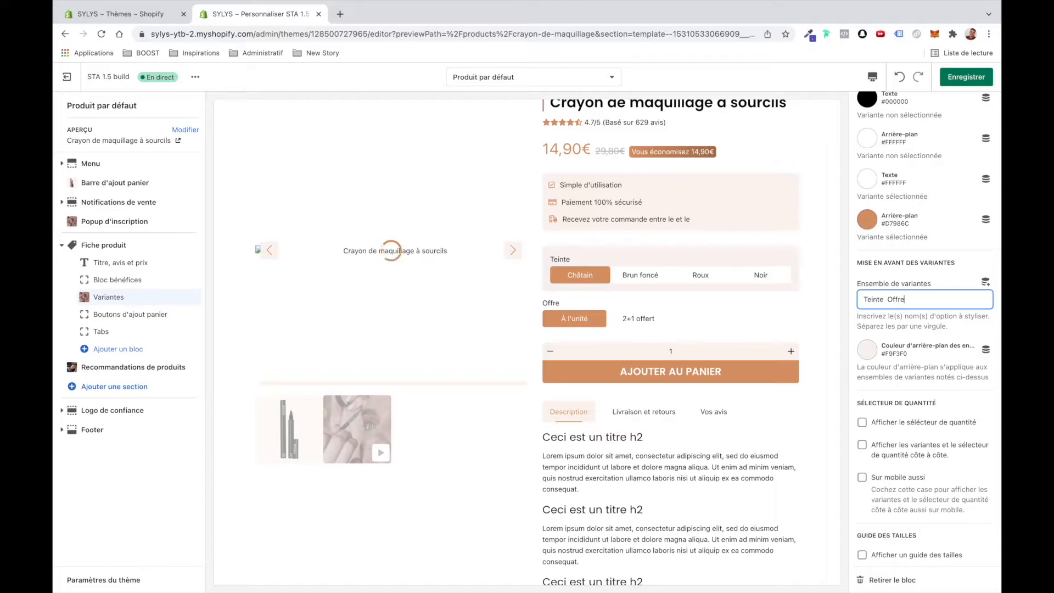
{"action": "left_click", "coordinate": [653, 325]}
{"action": "left_click", "coordinate": [648, 333]}
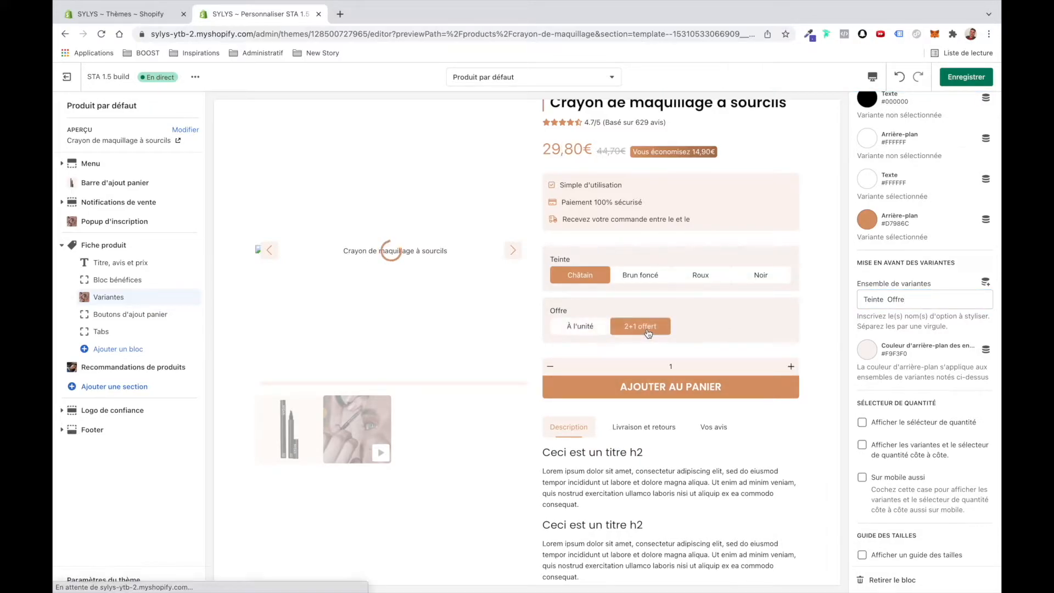
- Show the quantity selector in the Variantes block
{"action": "scroll", "coordinate": [936, 420], "scroll_direction": "down", "scroll_amount": 3}
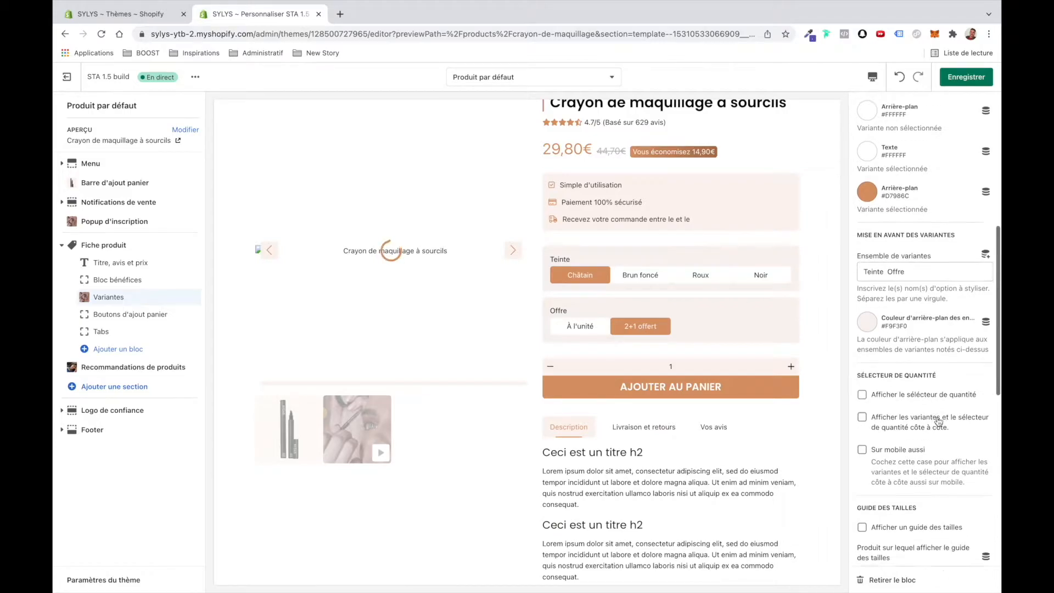
{"action": "scroll", "coordinate": [914, 360], "scroll_direction": "down", "scroll_amount": 1}
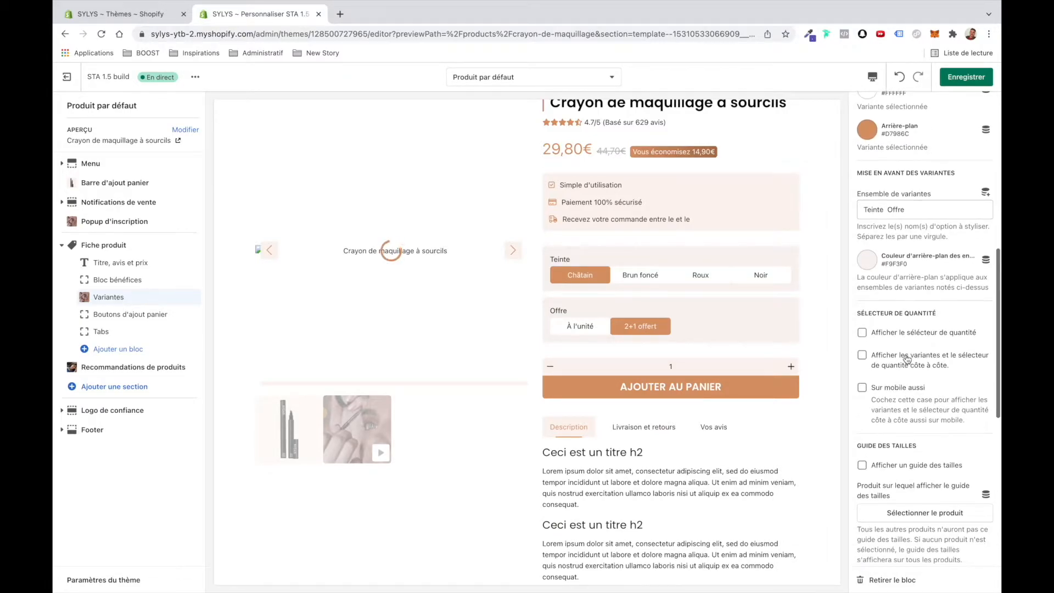
{"action": "left_click", "coordinate": [899, 336]}
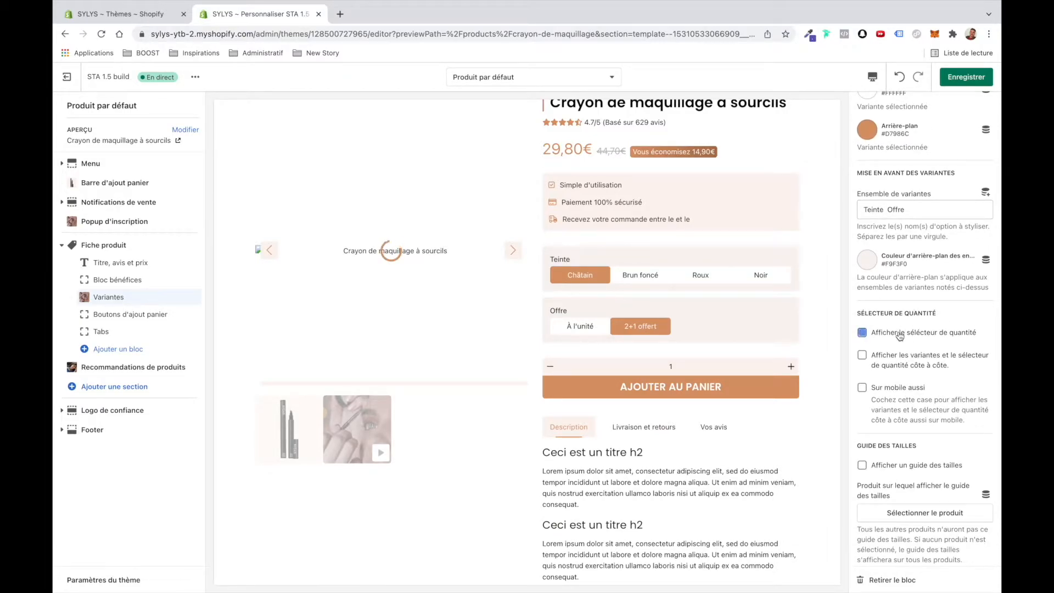
- Try displaying the variants and the quantity selector side by side, toggling the option on and off to compare both layouts
{"action": "left_click", "coordinate": [921, 367]}
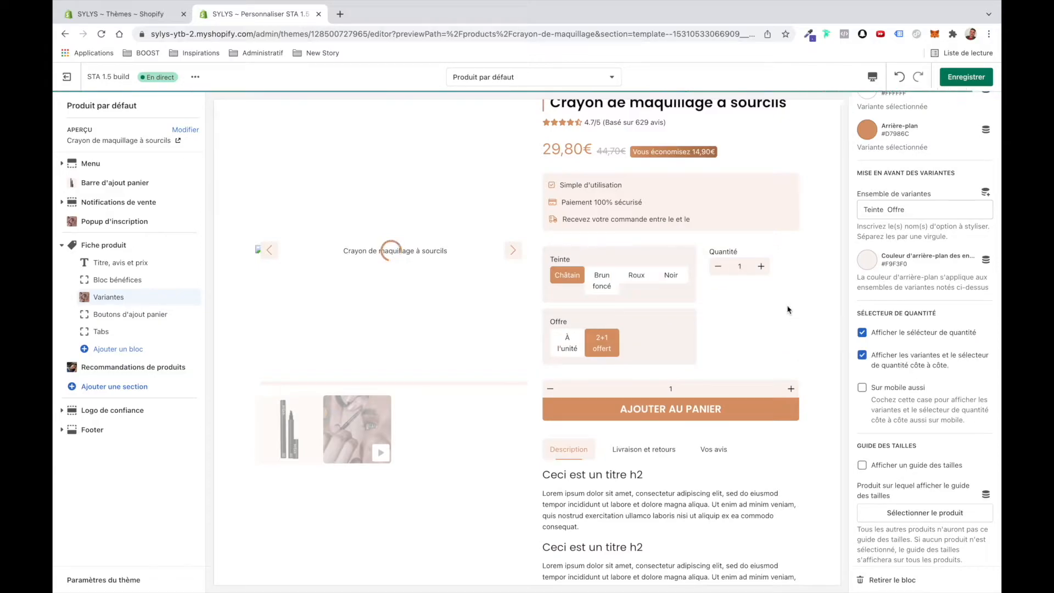
{"action": "left_click", "coordinate": [903, 354]}
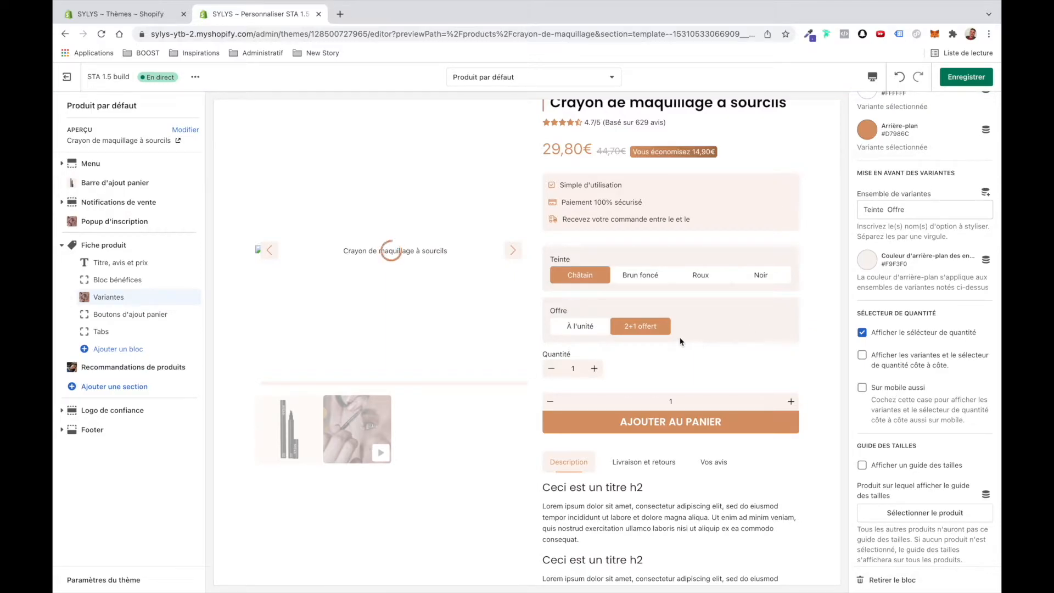
{"action": "left_click", "coordinate": [890, 365]}
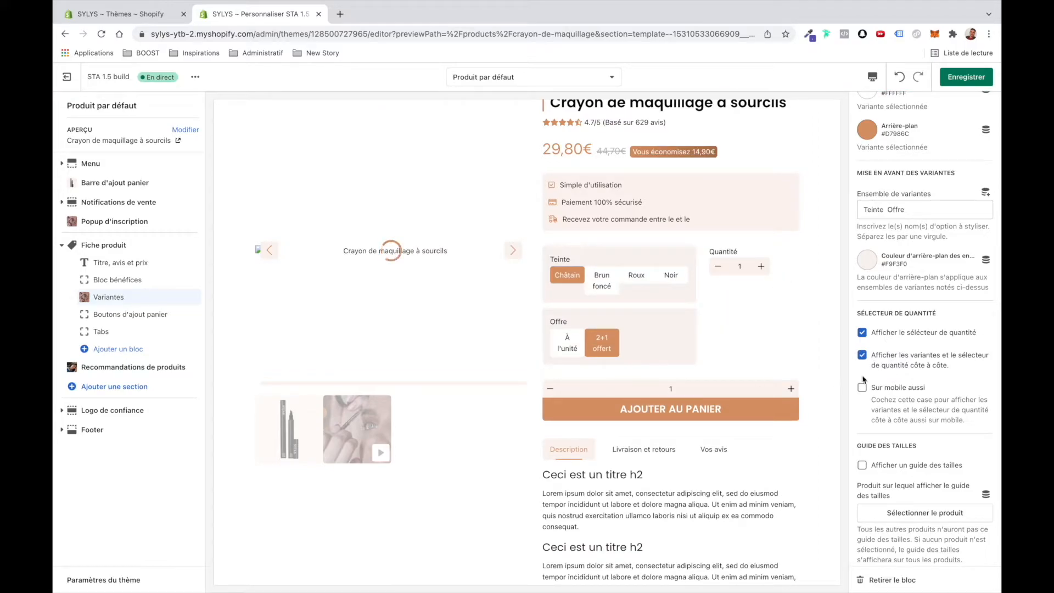
{"action": "left_click", "coordinate": [899, 364]}
- Try showing a size guide, hide it again and review its link text, title and image settings
{"action": "scroll", "coordinate": [935, 425], "scroll_direction": "down", "scroll_amount": 5}
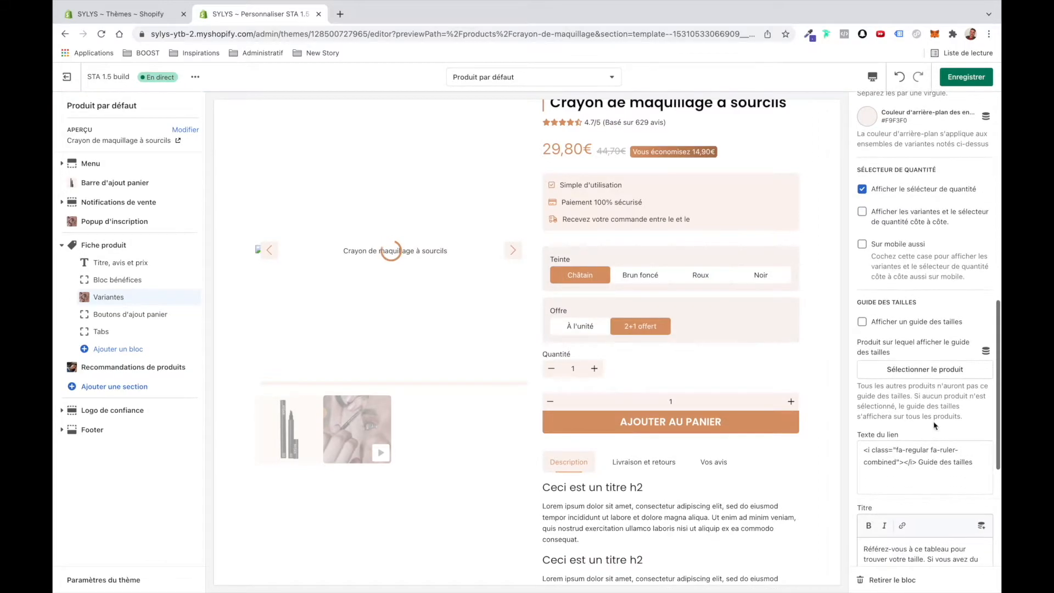
{"action": "scroll", "coordinate": [935, 425], "scroll_direction": "down", "scroll_amount": 2}
{"action": "left_click", "coordinate": [906, 264]}
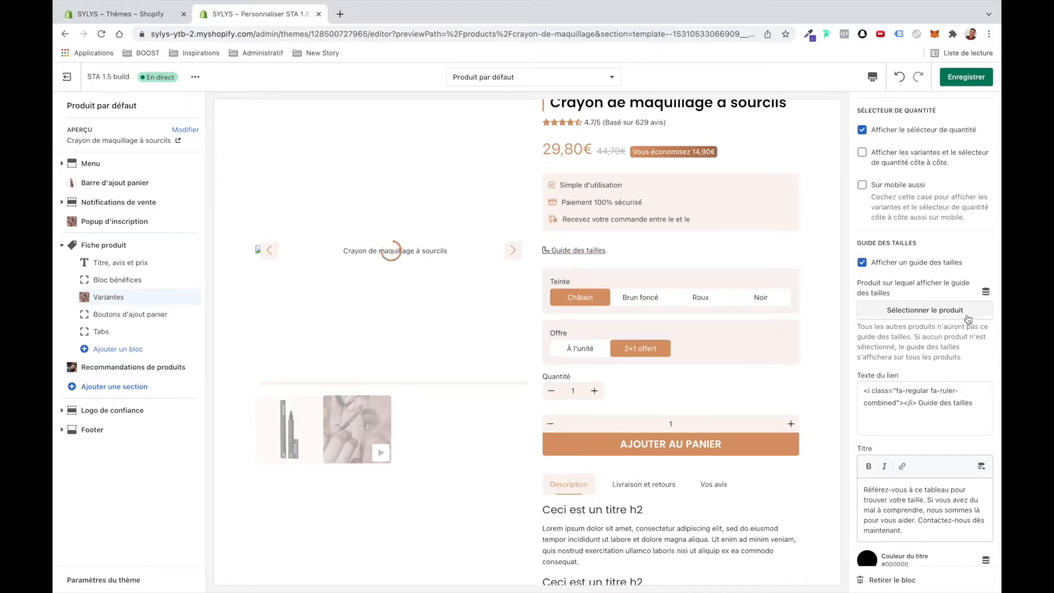
{"action": "left_click", "coordinate": [913, 261]}
{"action": "scroll", "coordinate": [891, 375], "scroll_direction": "down", "scroll_amount": 3}
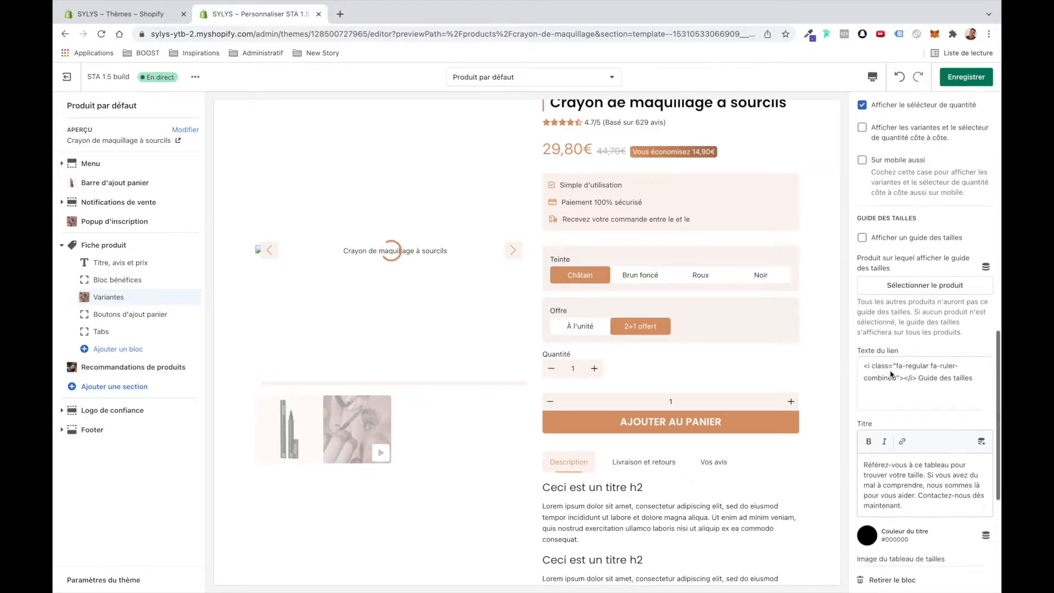
{"action": "scroll", "coordinate": [891, 375], "scroll_direction": "down", "scroll_amount": 1}
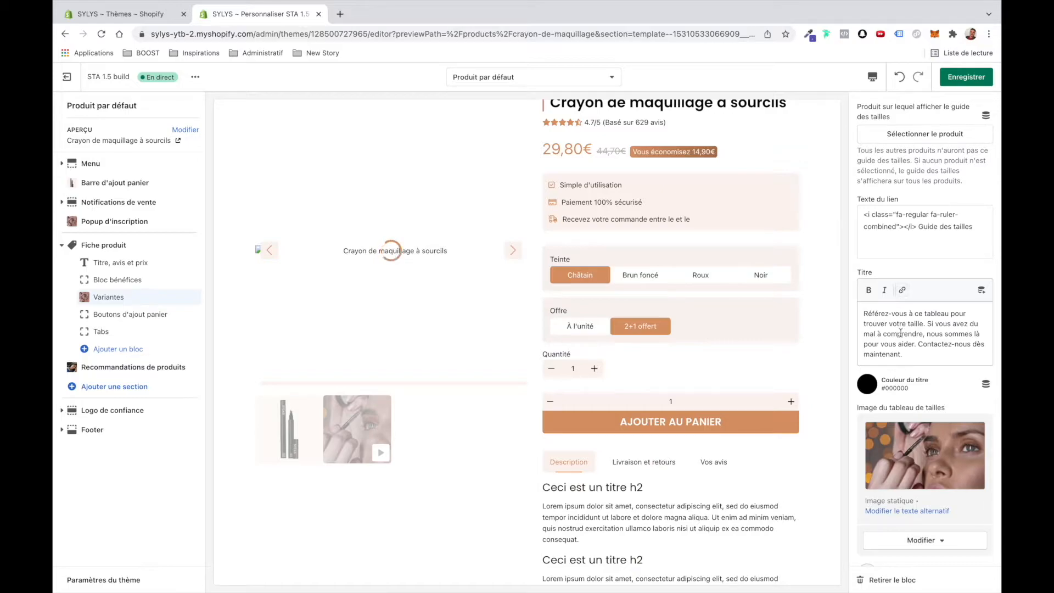
{"action": "scroll", "coordinate": [888, 430], "scroll_direction": "down", "scroll_amount": 1}
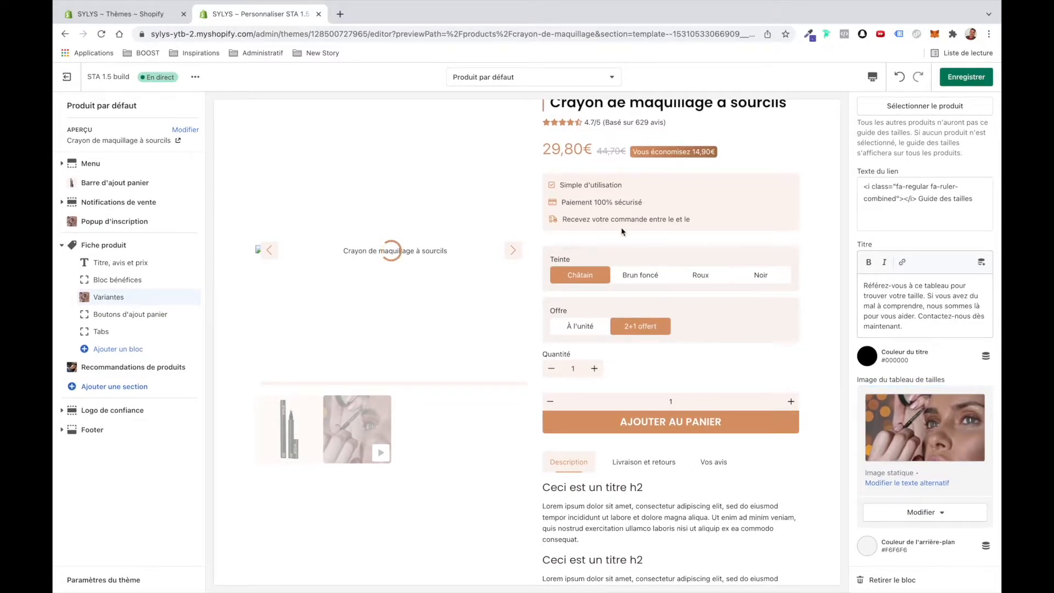
- Add a Variante personnalisée block to the Fiche produit section
{"action": "scroll", "coordinate": [895, 494], "scroll_direction": "up", "scroll_amount": 15}
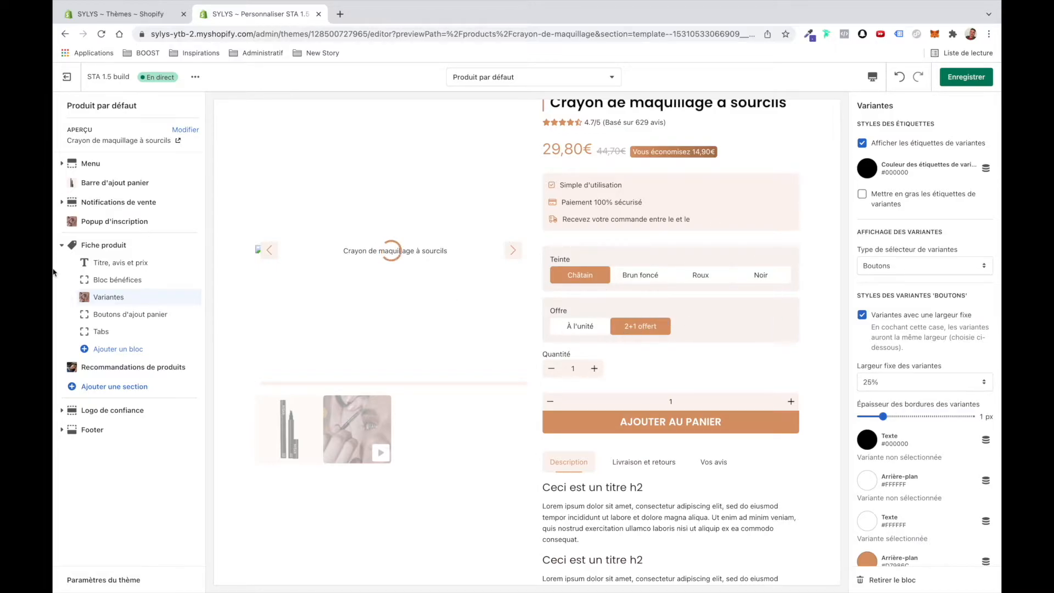
{"action": "left_click", "coordinate": [107, 349]}
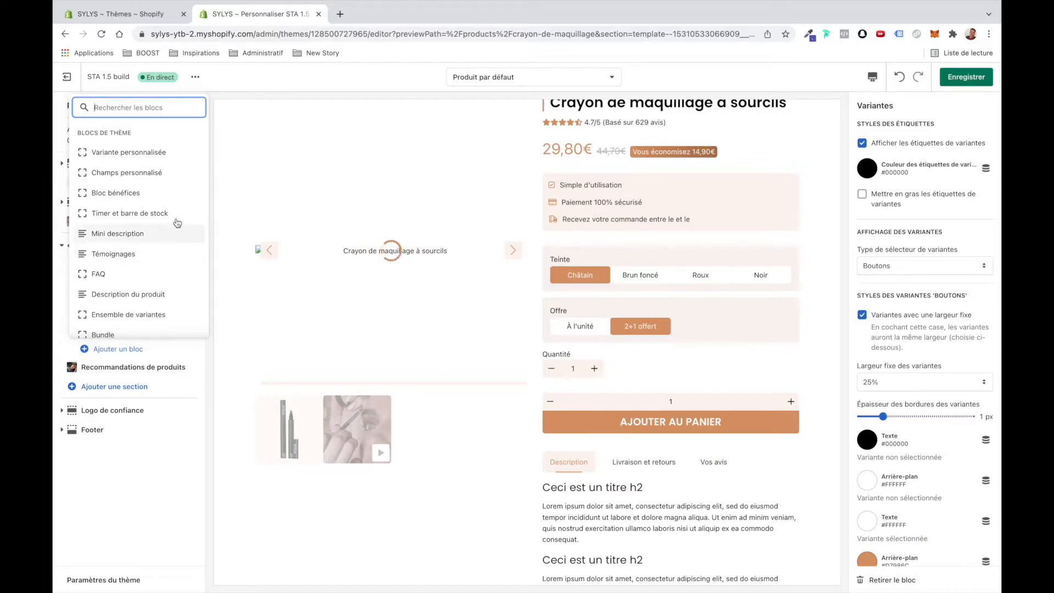
{"action": "left_click", "coordinate": [175, 152]}
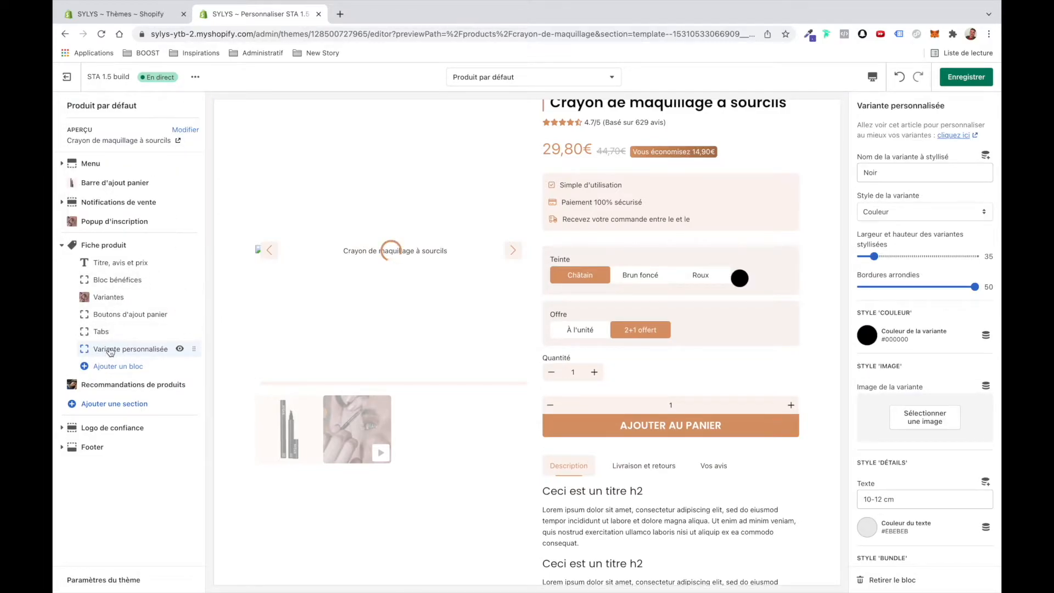
- Preview the custom Noir colour swatch by selecting it and switching to the Roux shade
{"action": "left_click", "coordinate": [884, 173]}
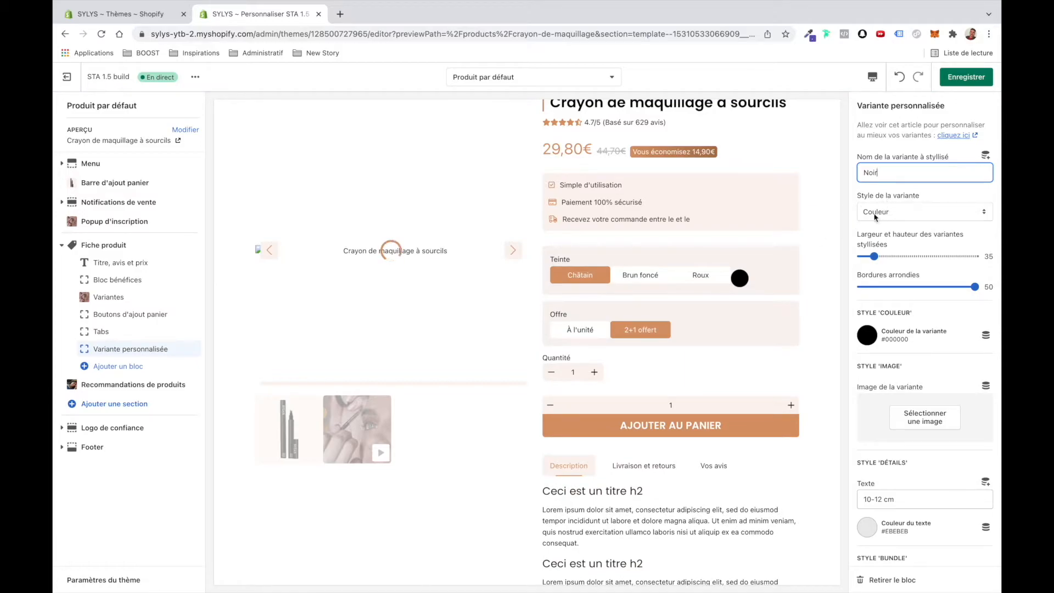
{"action": "left_click", "coordinate": [737, 277]}
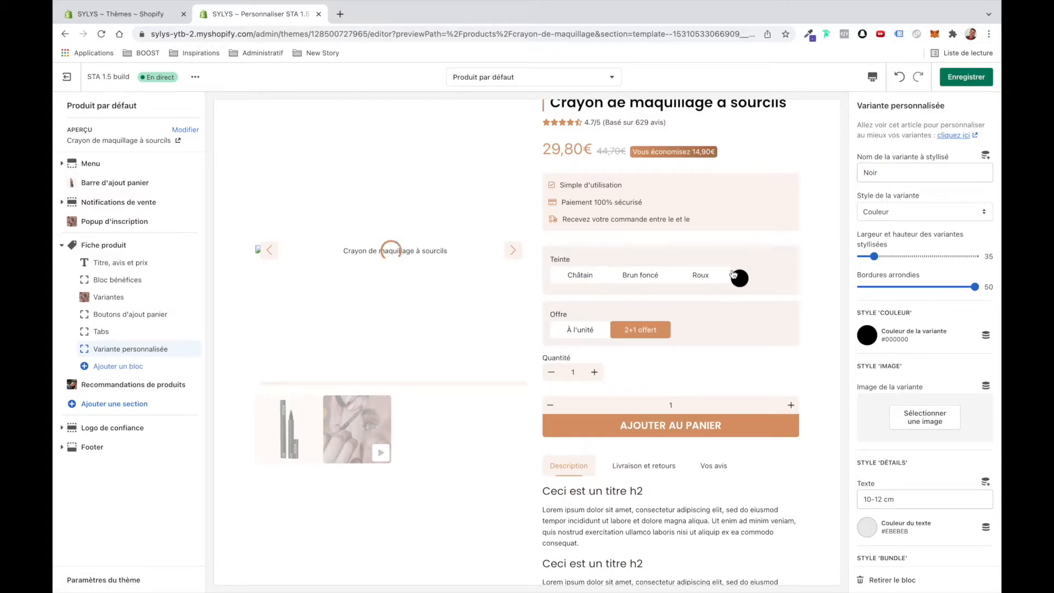
{"action": "left_click", "coordinate": [705, 279]}
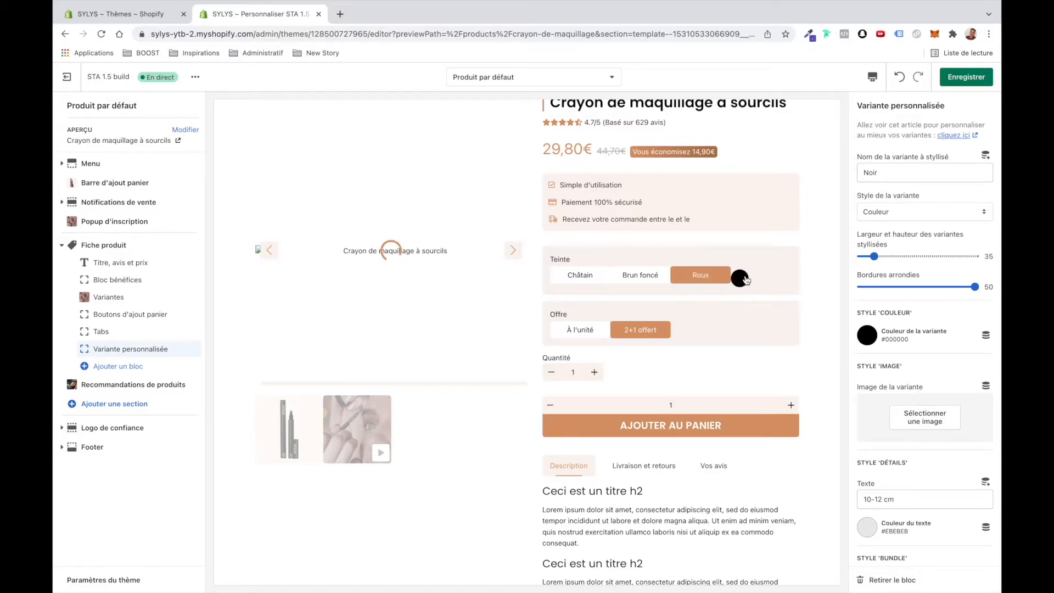
- Try the Image style for the custom Noir variant with the close-up eyebrow makeup photo
{"action": "scroll", "coordinate": [905, 379], "scroll_direction": "down", "scroll_amount": 1}
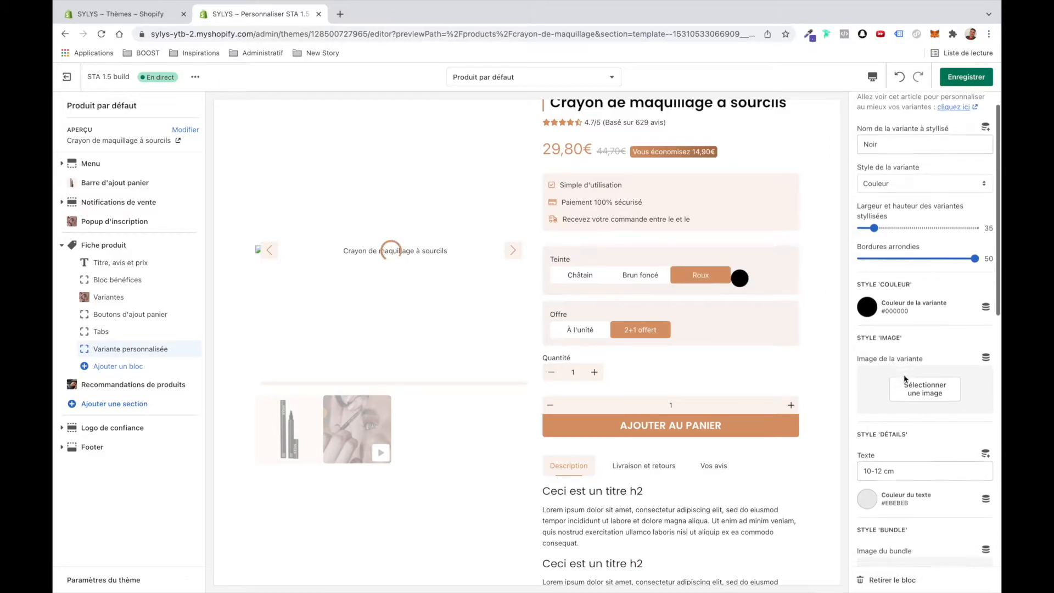
{"action": "scroll", "coordinate": [904, 376], "scroll_direction": "down", "scroll_amount": 1}
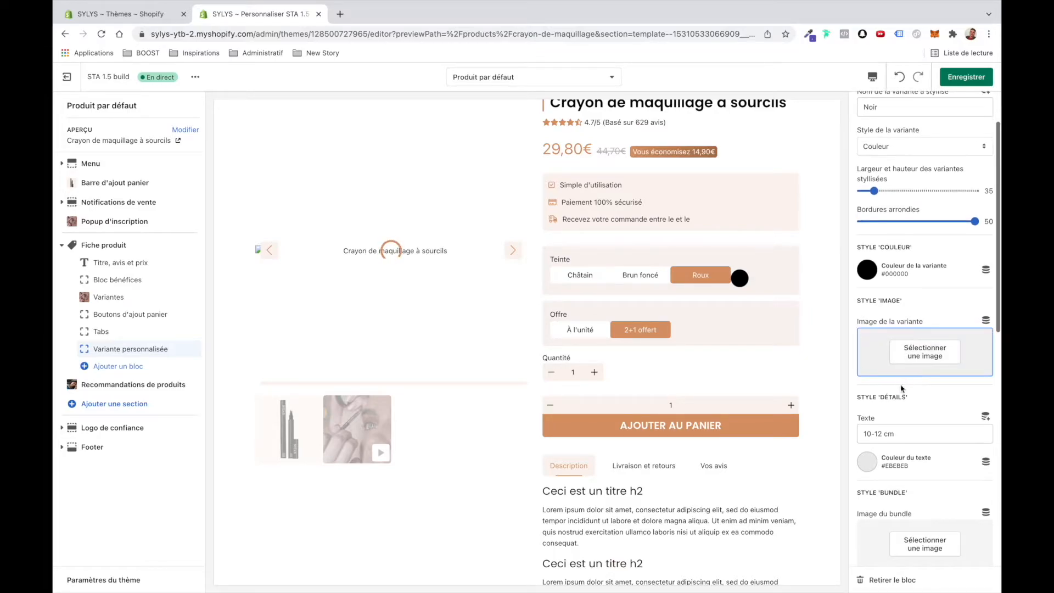
{"action": "left_click", "coordinate": [908, 152]}
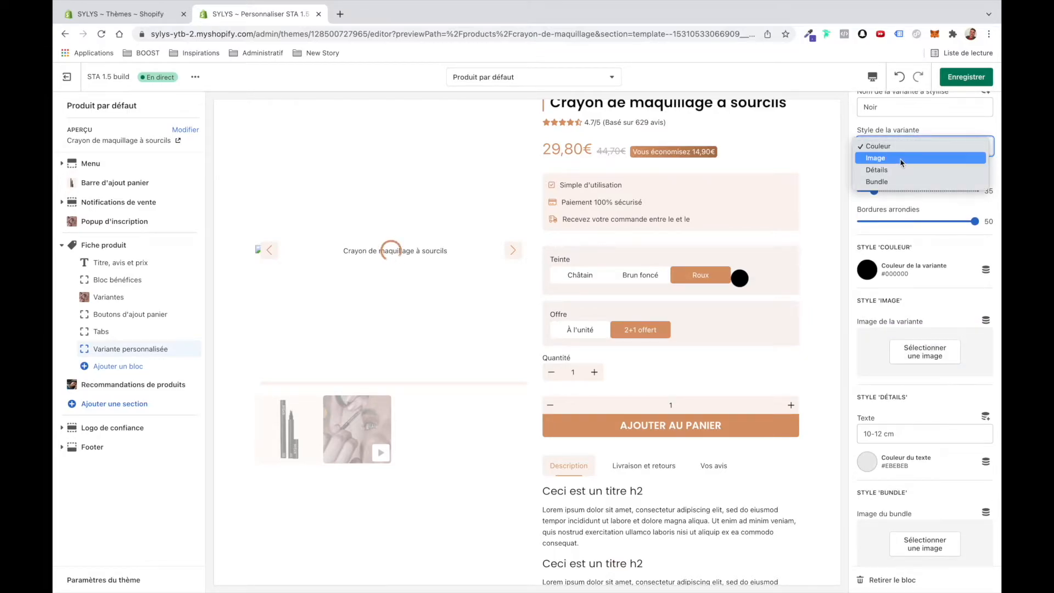
{"action": "left_click", "coordinate": [900, 159]}
{"action": "left_click", "coordinate": [925, 350]}
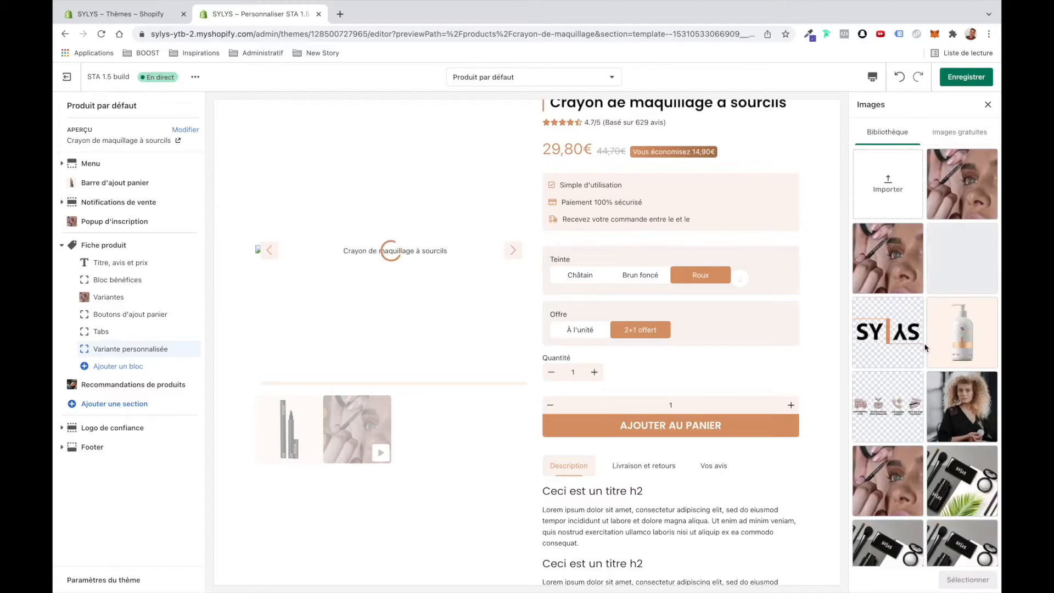
{"action": "left_click", "coordinate": [962, 184]}
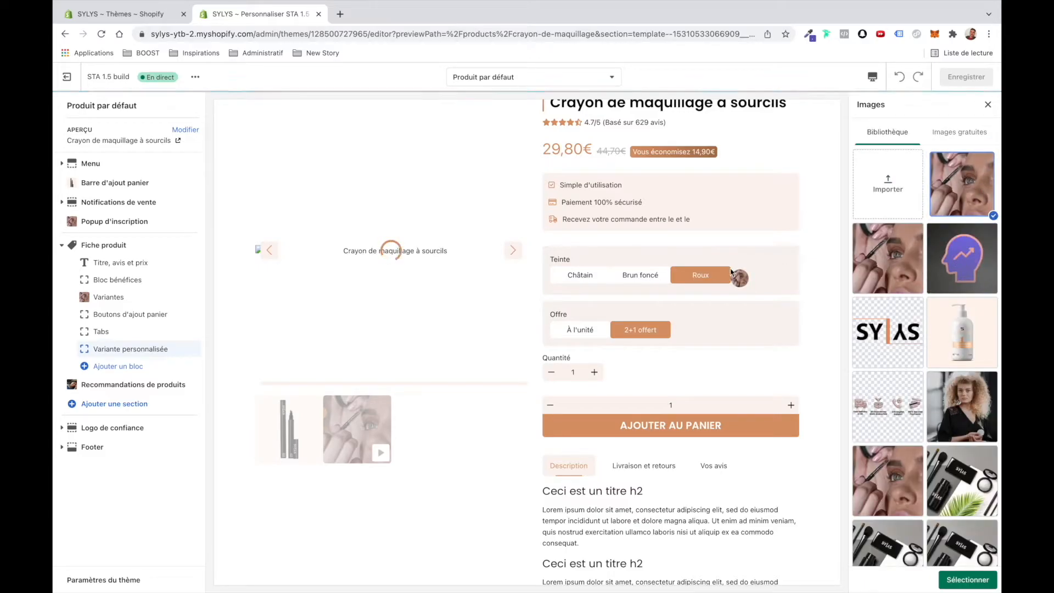
{"action": "left_click", "coordinate": [987, 104]}
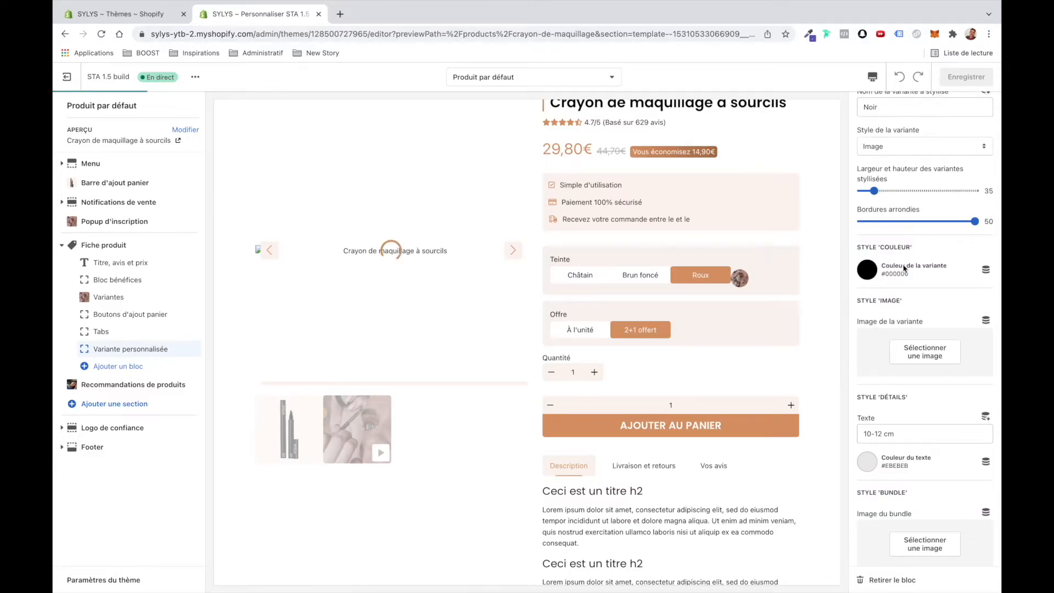
- Change the style of the custom Noir variant to Détails
{"action": "scroll", "coordinate": [904, 274], "scroll_direction": "up", "scroll_amount": 2}
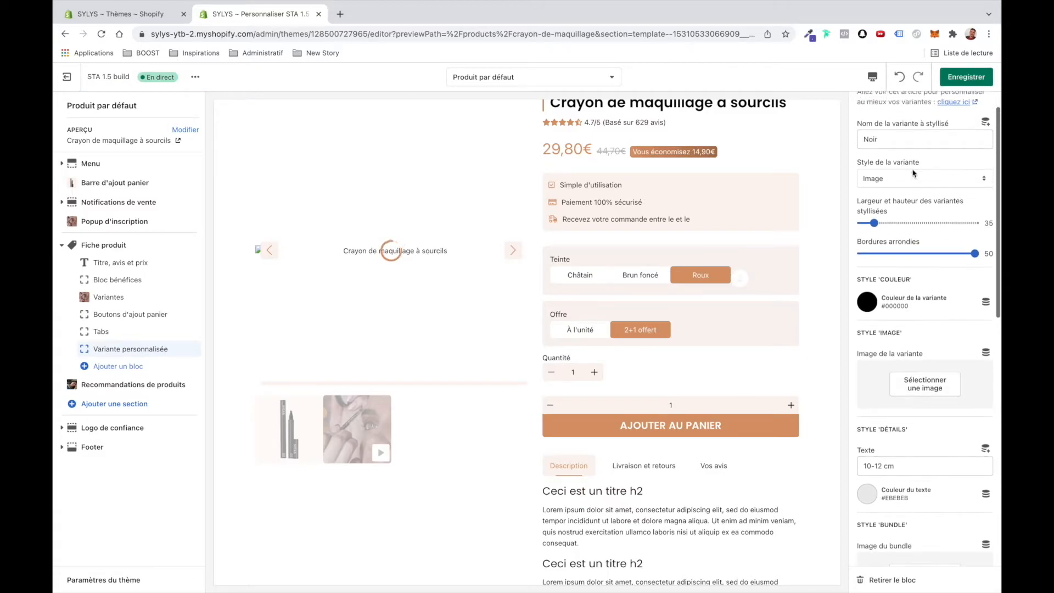
{"action": "left_click", "coordinate": [914, 177]}
{"action": "left_click", "coordinate": [913, 189]}
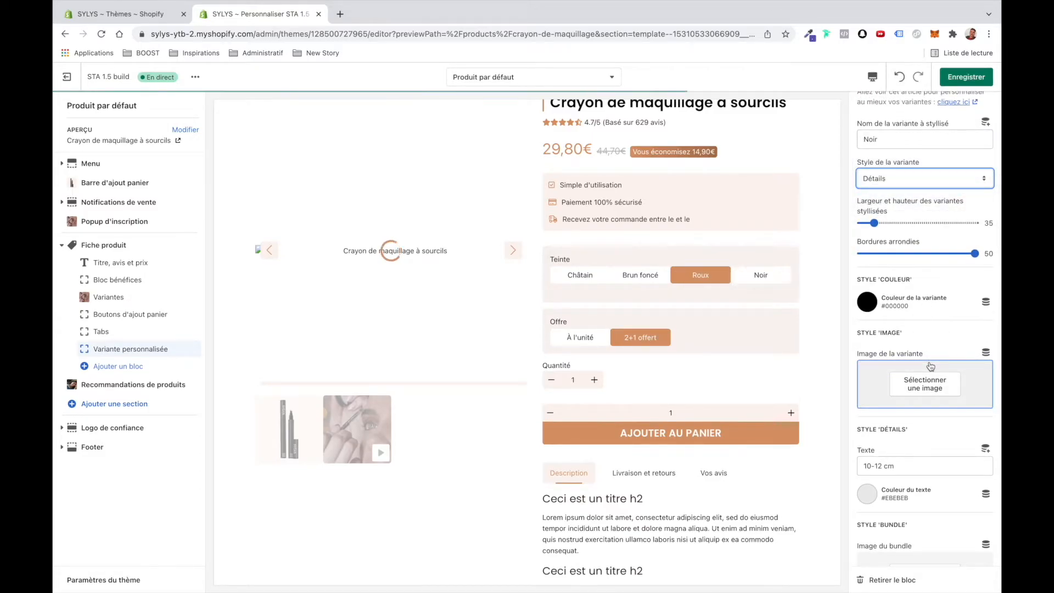
- Set the Noir variant's detail text to "Sobre et luxueux" and its text colour to black, 000000
{"action": "scroll", "coordinate": [927, 368], "scroll_direction": "down", "scroll_amount": 3}
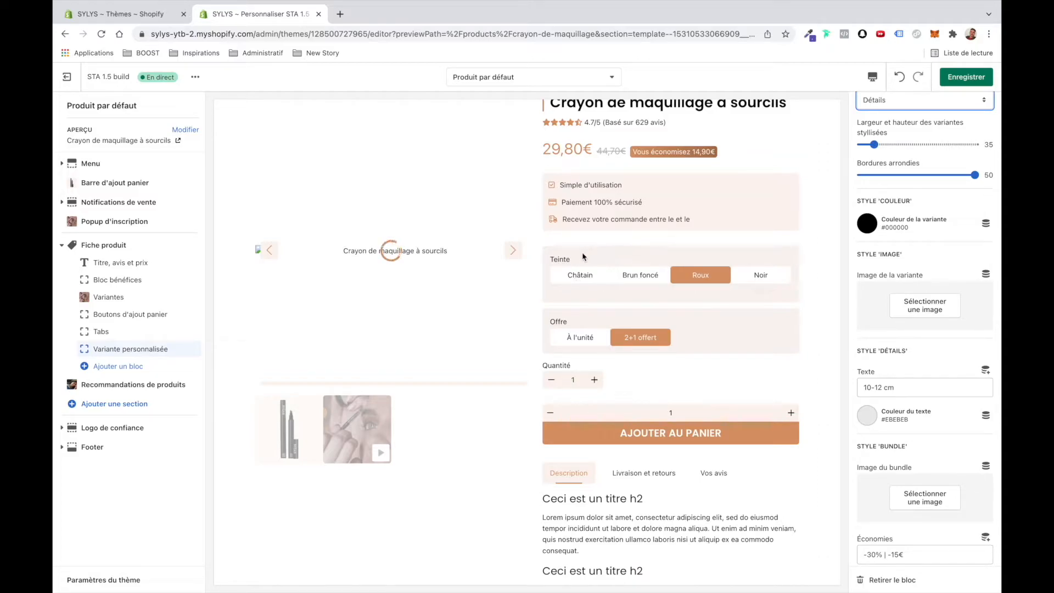
{"action": "scroll", "coordinate": [944, 458], "scroll_direction": "down", "scroll_amount": 1}
{"action": "triple_click", "coordinate": [931, 367]}
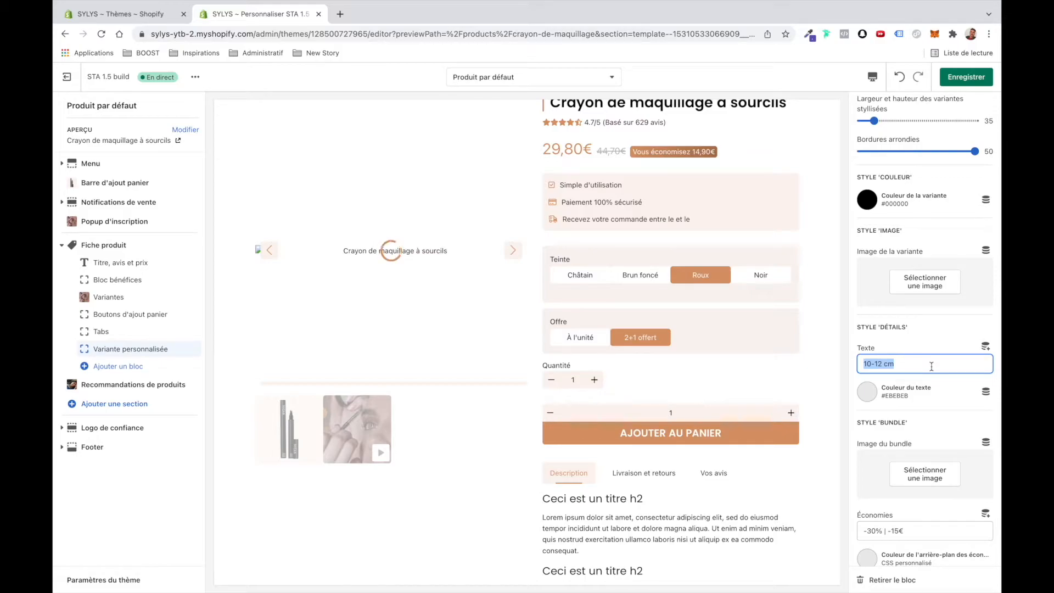
{"action": "type", "text": "Sobre et luxueux"}
{"action": "left_click", "coordinate": [881, 393]}
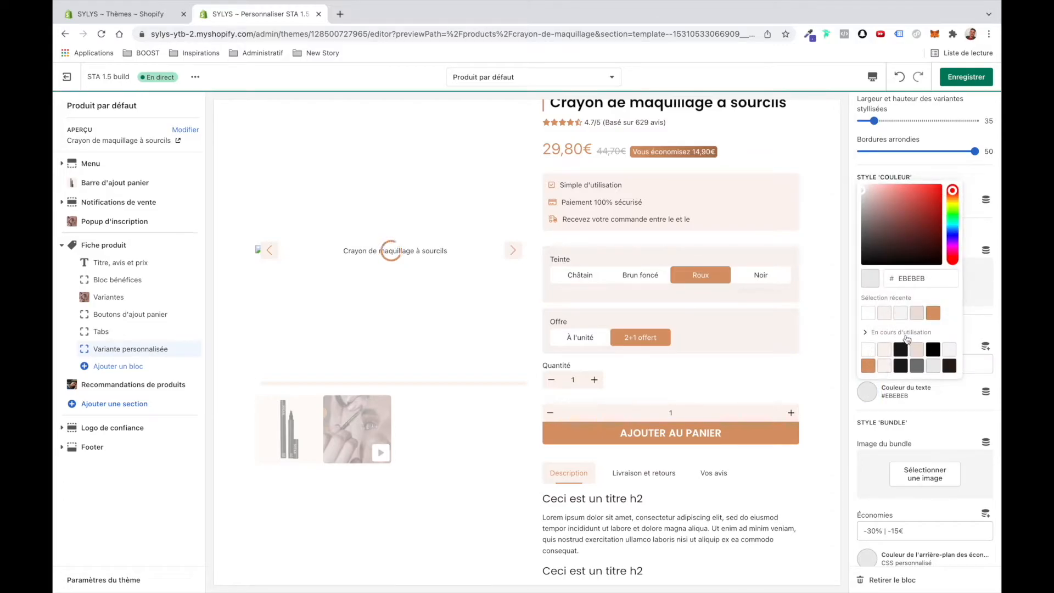
{"action": "left_click", "coordinate": [933, 348]}
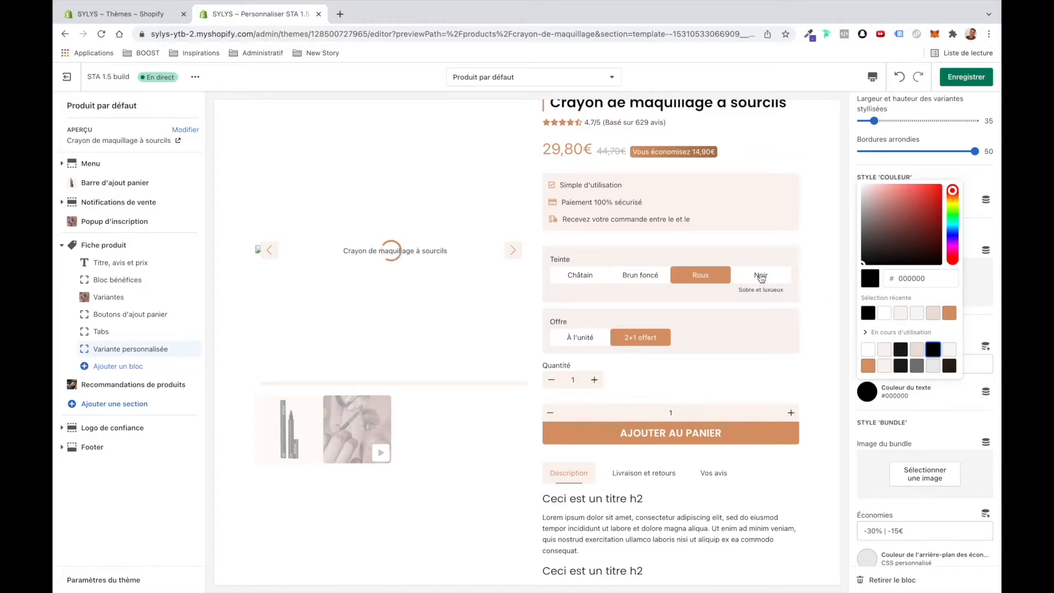
- Replace the custom Noir variant's detail text with "30-35 cm"
{"action": "left_click", "coordinate": [811, 254]}
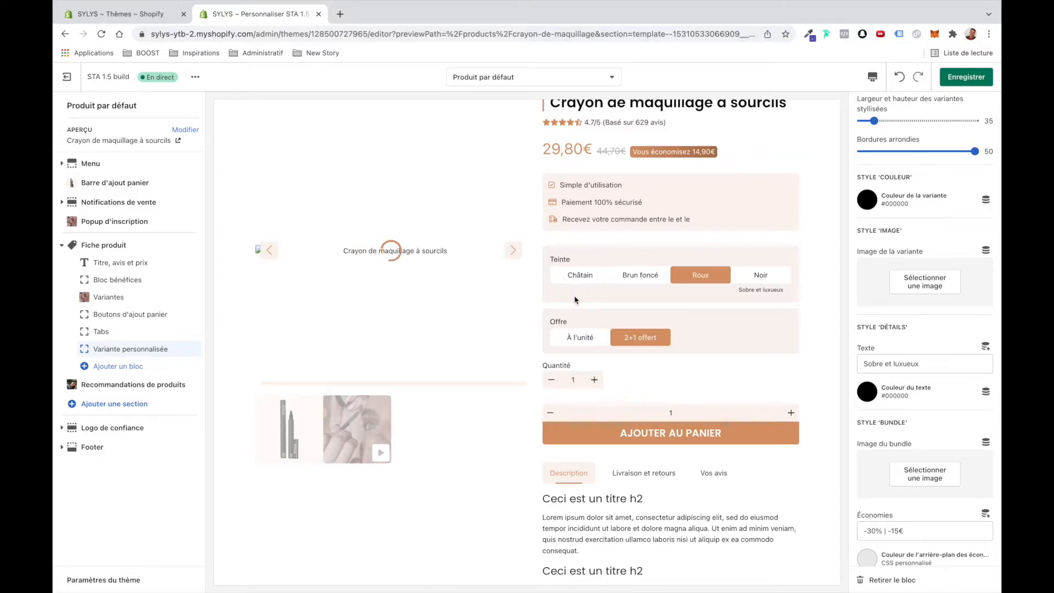
{"action": "triple_click", "coordinate": [881, 362]}
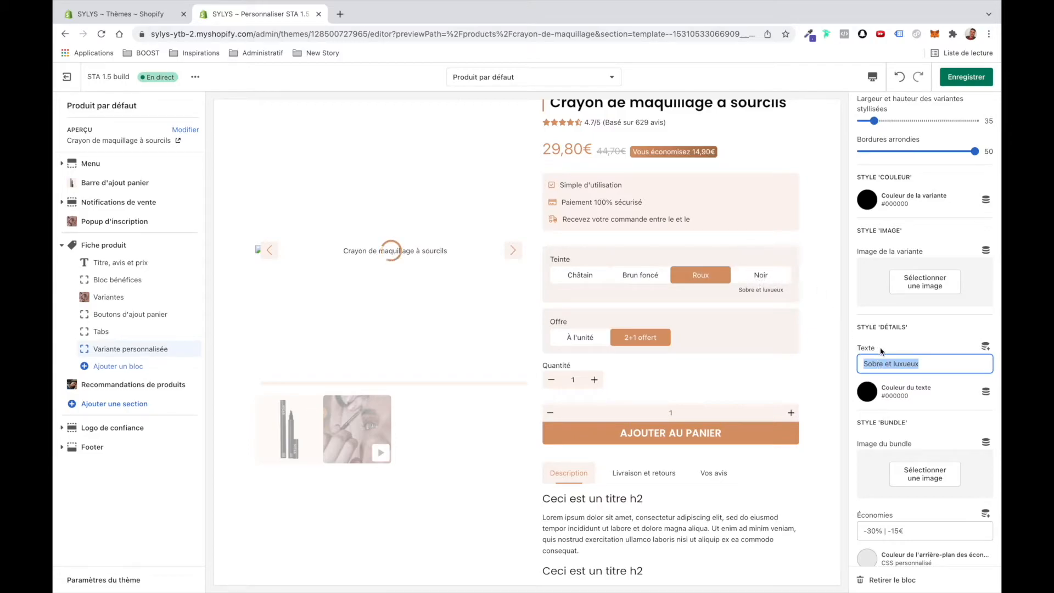
{"action": "type", "text": "30-35 cm"}
- Change the style of the custom Noir variant to Bundle
{"action": "scroll", "coordinate": [893, 338], "scroll_direction": "up", "scroll_amount": 3}
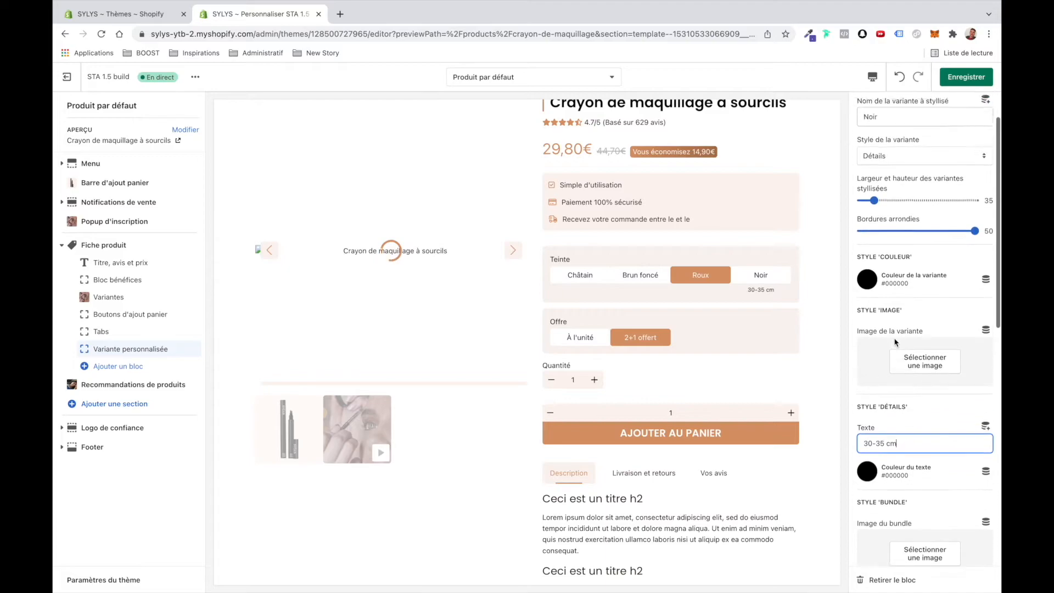
{"action": "left_click", "coordinate": [898, 213]}
{"action": "left_click", "coordinate": [901, 227]}
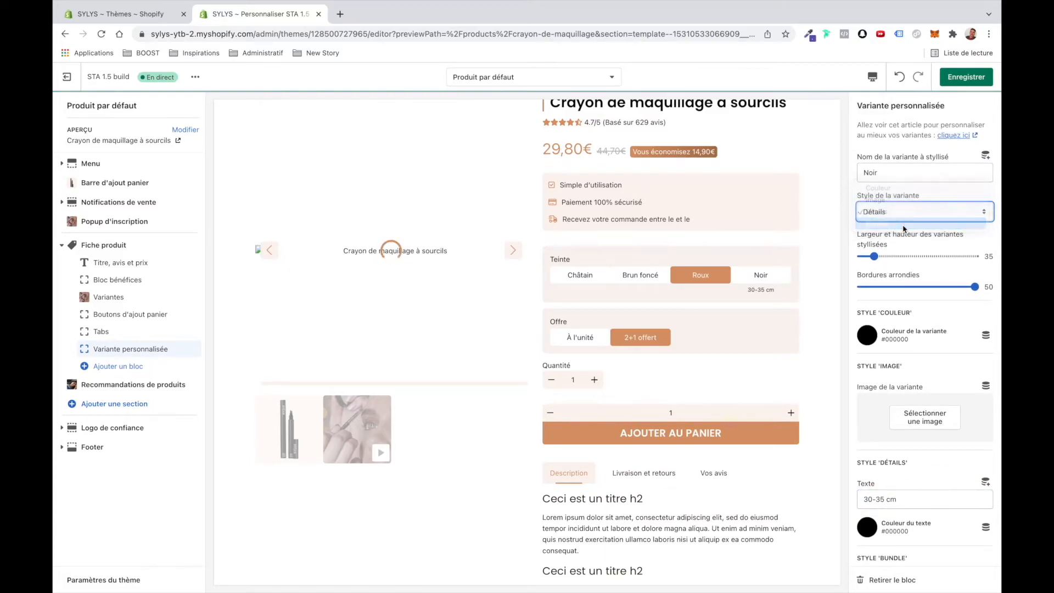
- Try the close-up eyebrow makeup photo as the bundle image of the custom Noir variant
{"action": "scroll", "coordinate": [909, 294], "scroll_direction": "down", "scroll_amount": 10}
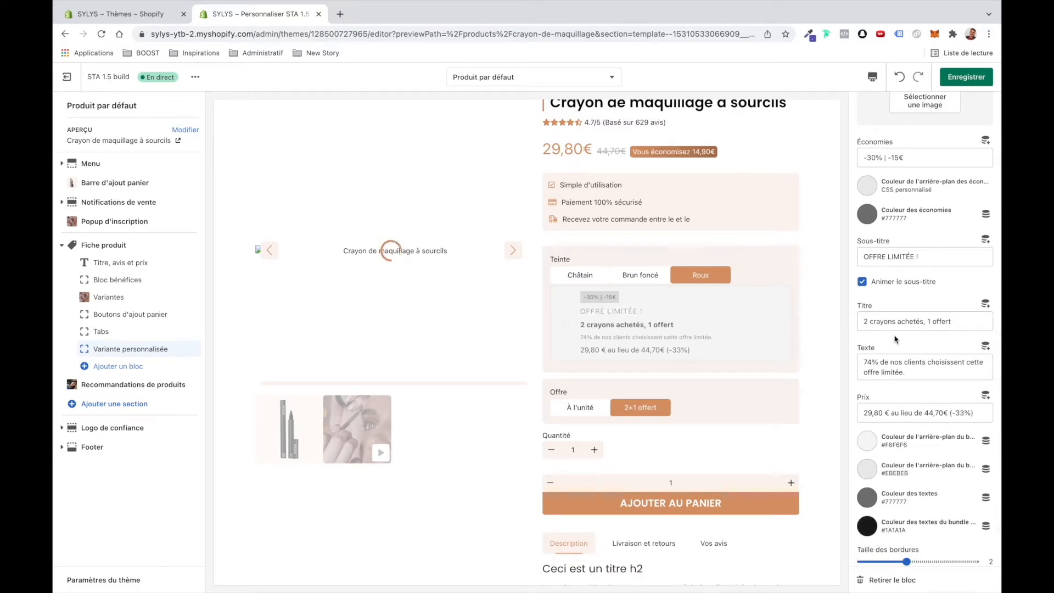
{"action": "scroll", "coordinate": [912, 247], "scroll_direction": "up", "scroll_amount": 3}
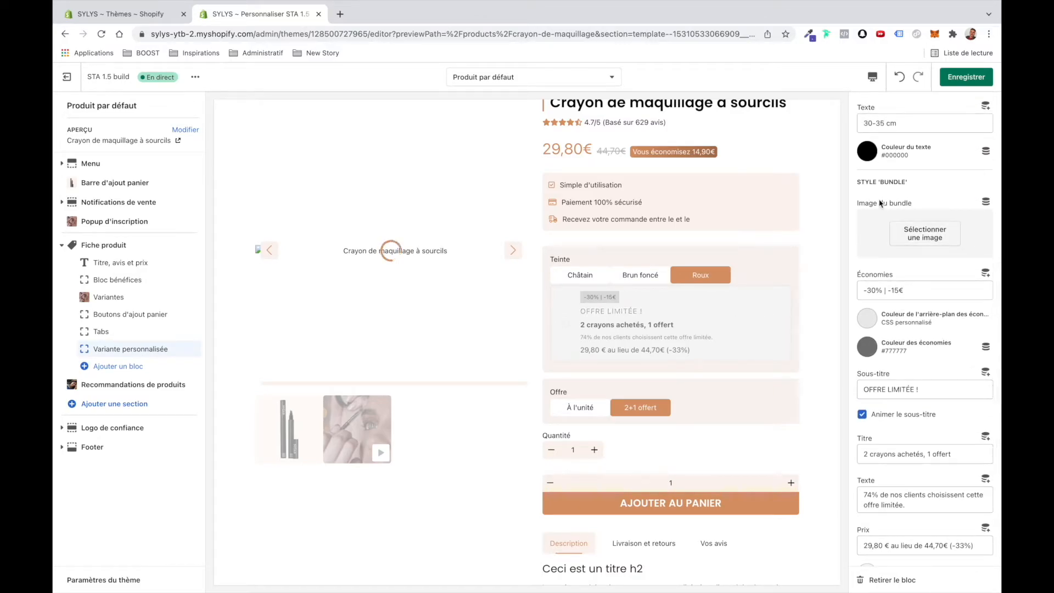
{"action": "left_click", "coordinate": [926, 236]}
{"action": "left_click", "coordinate": [952, 197]}
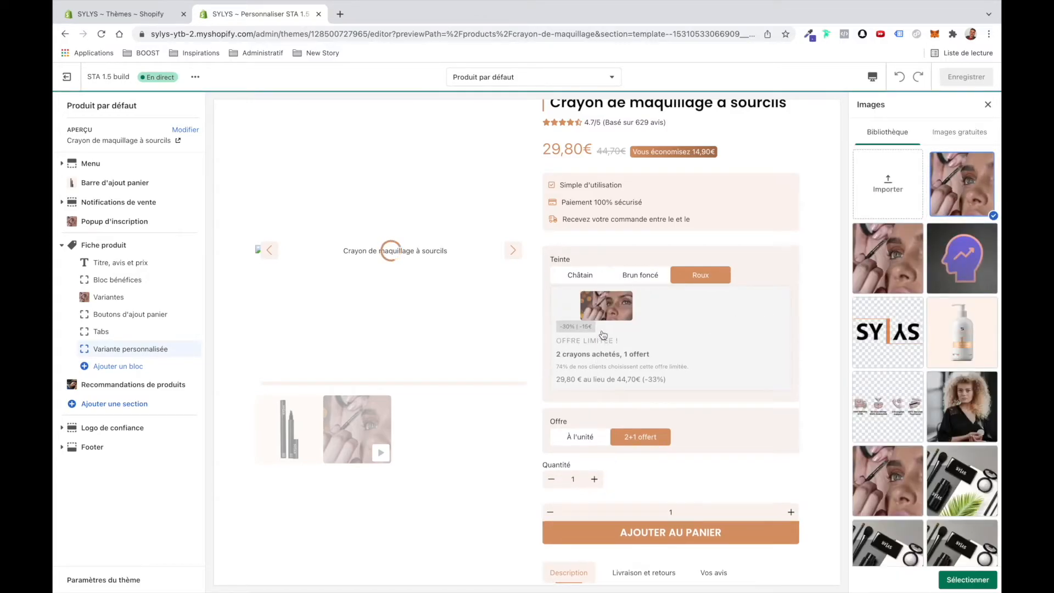
{"action": "left_click", "coordinate": [988, 105]}
- Examine the Noir bundle's savings, subtitle animation, text, price, colour and border settings, selecting the bundle card in the preview
{"action": "scroll", "coordinate": [906, 220], "scroll_direction": "down", "scroll_amount": 2}
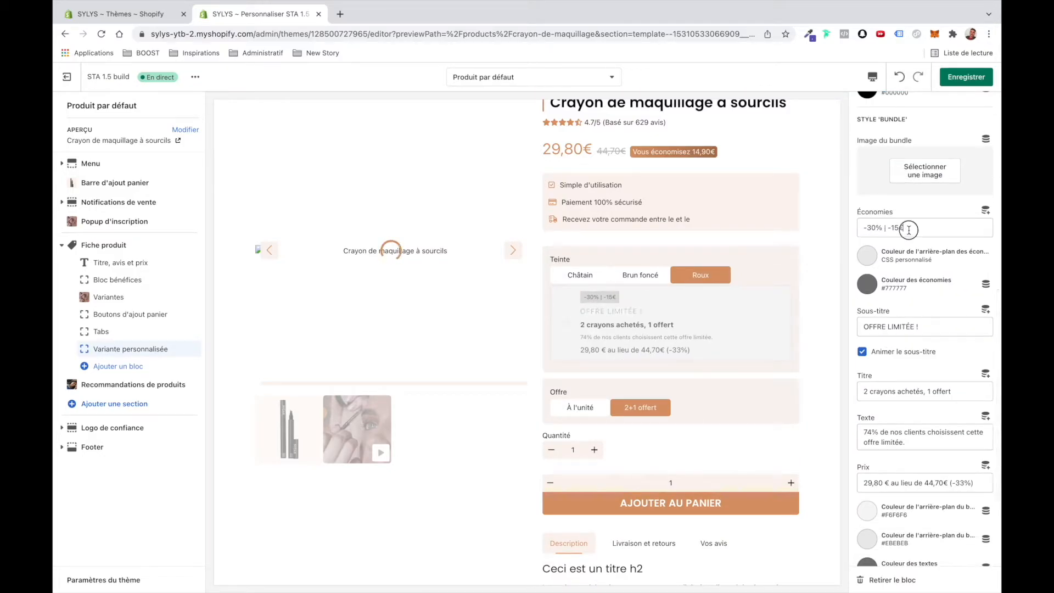
{"action": "triple_click", "coordinate": [909, 227]}
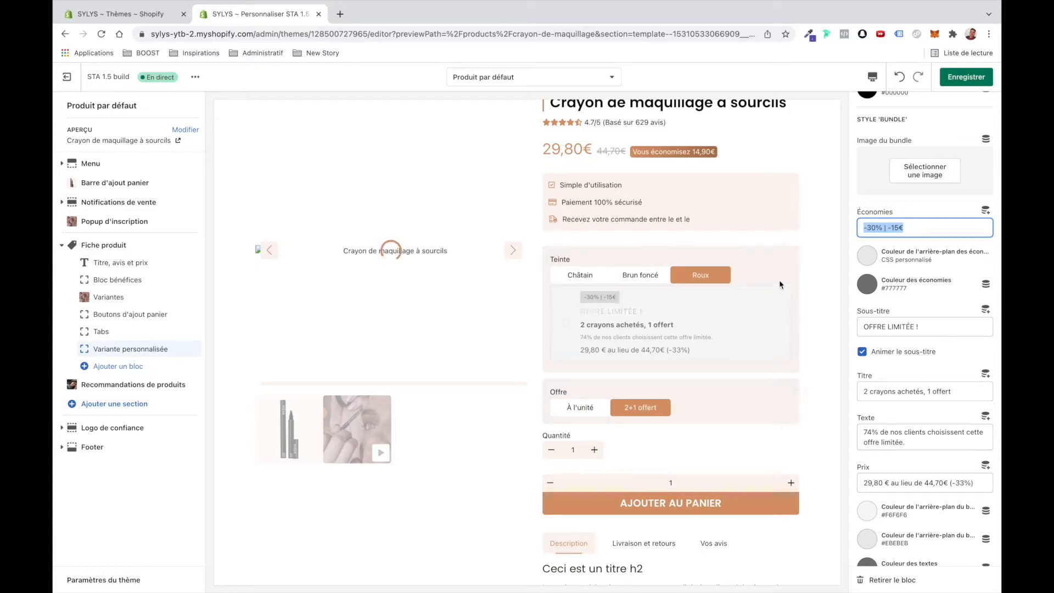
{"action": "left_click", "coordinate": [738, 303]}
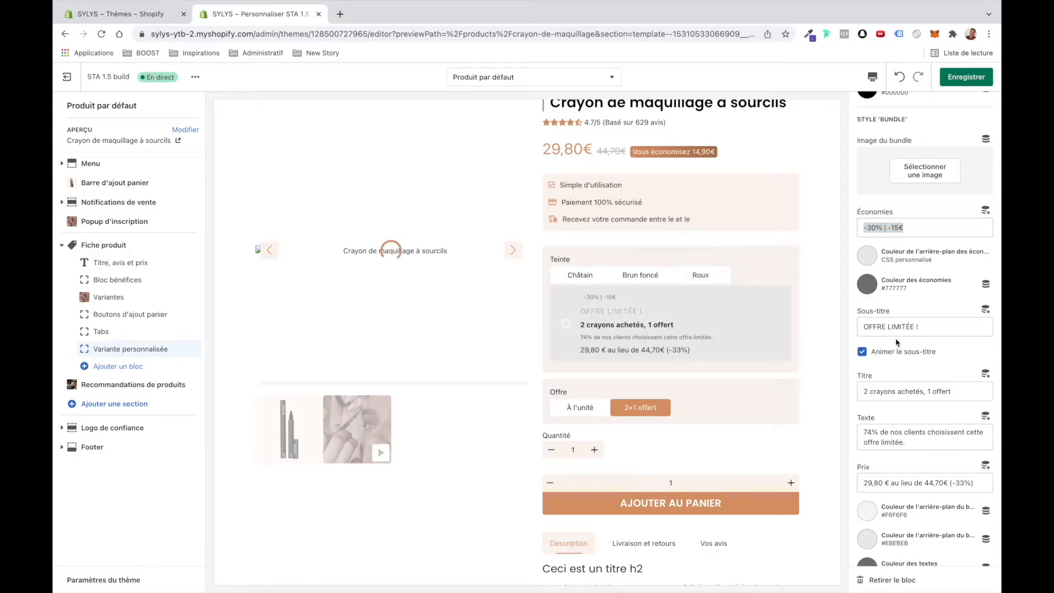
{"action": "scroll", "coordinate": [897, 341], "scroll_direction": "down", "scroll_amount": 1}
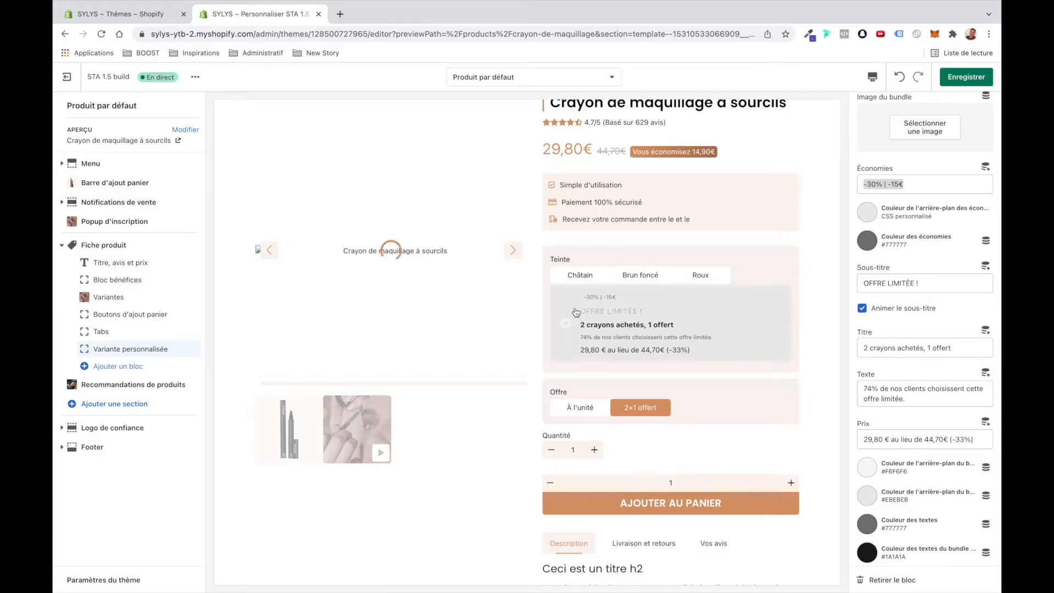
{"action": "left_click", "coordinate": [900, 311]}
{"action": "left_click", "coordinate": [901, 311]}
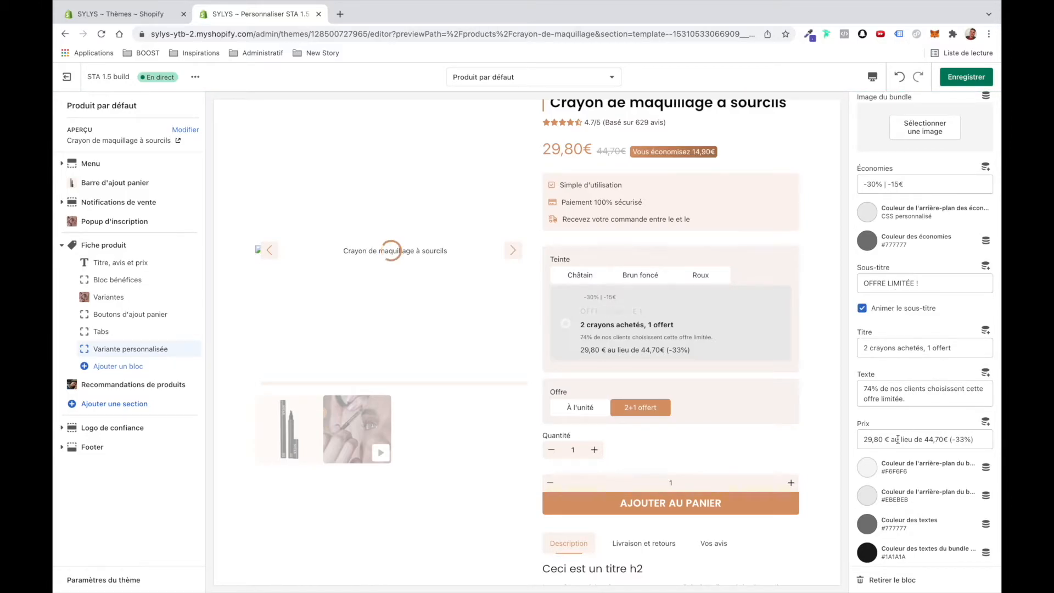
{"action": "scroll", "coordinate": [898, 440], "scroll_direction": "down", "scroll_amount": 3}
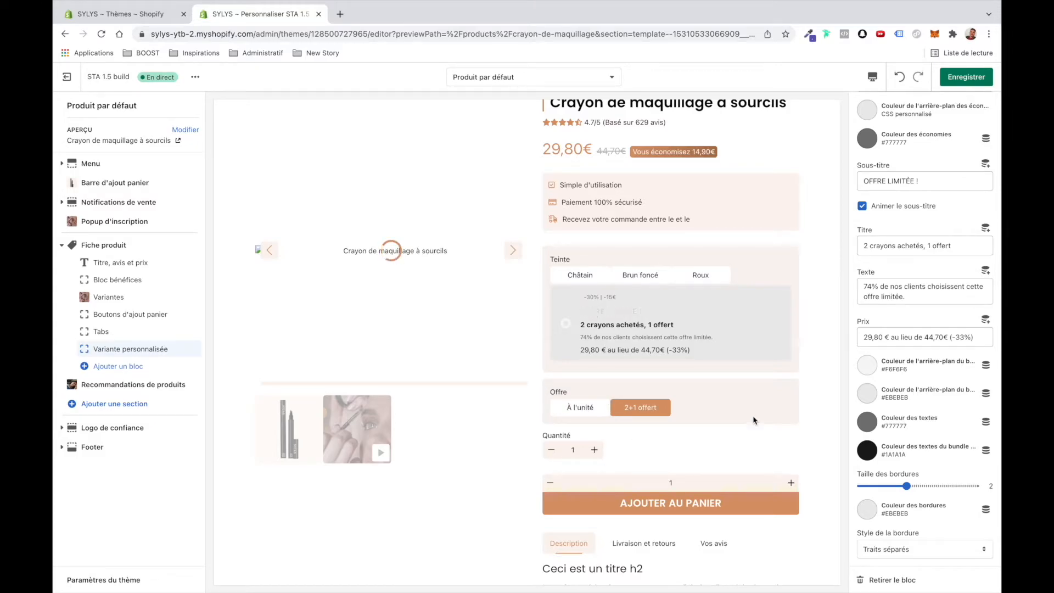
- Apply the bundle-styled custom variant to the "2+1 offert" variant instead of Noir
{"action": "scroll", "coordinate": [913, 171], "scroll_direction": "up", "scroll_amount": 10}
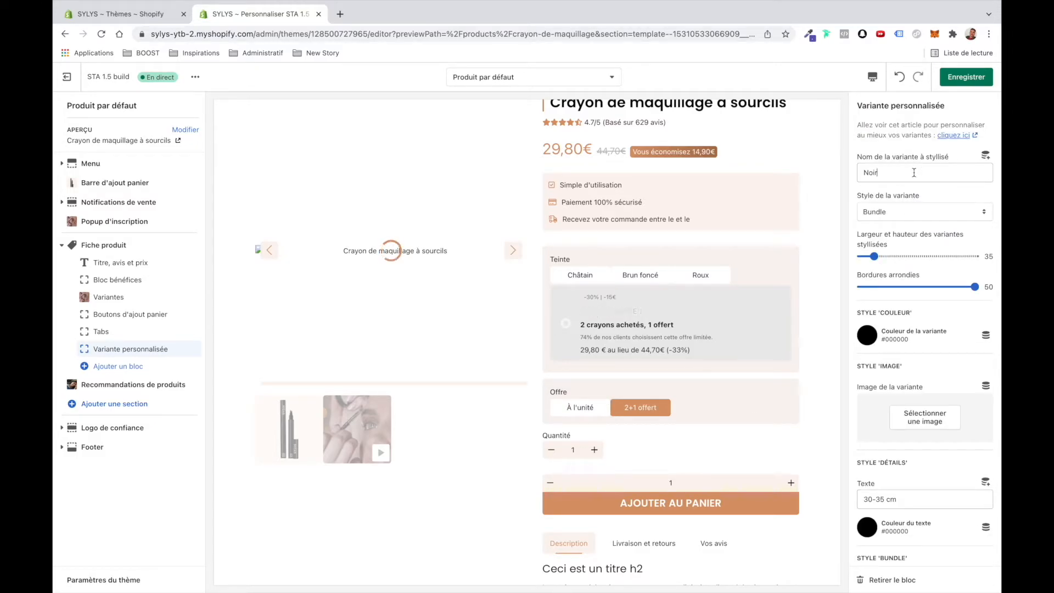
{"action": "left_click", "coordinate": [865, 172]}
{"action": "double_click", "coordinate": [865, 171]}
{"action": "type", "text": "2+1 offert"}
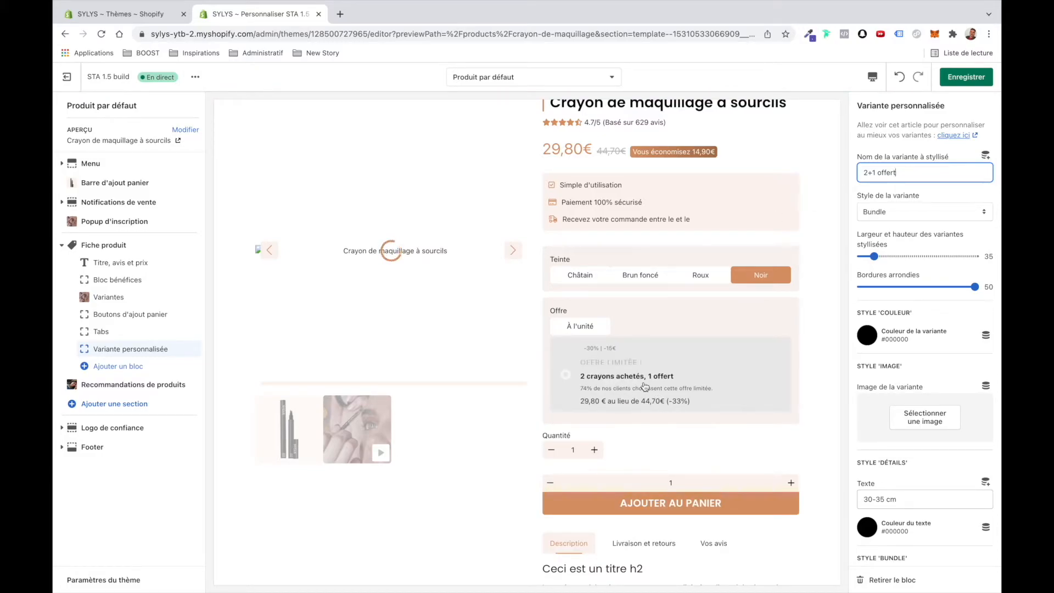
- Add a second Variante personnalisée block for the variant "À l'unité" and set its style to Bundle
{"action": "left_click", "coordinate": [147, 367]}
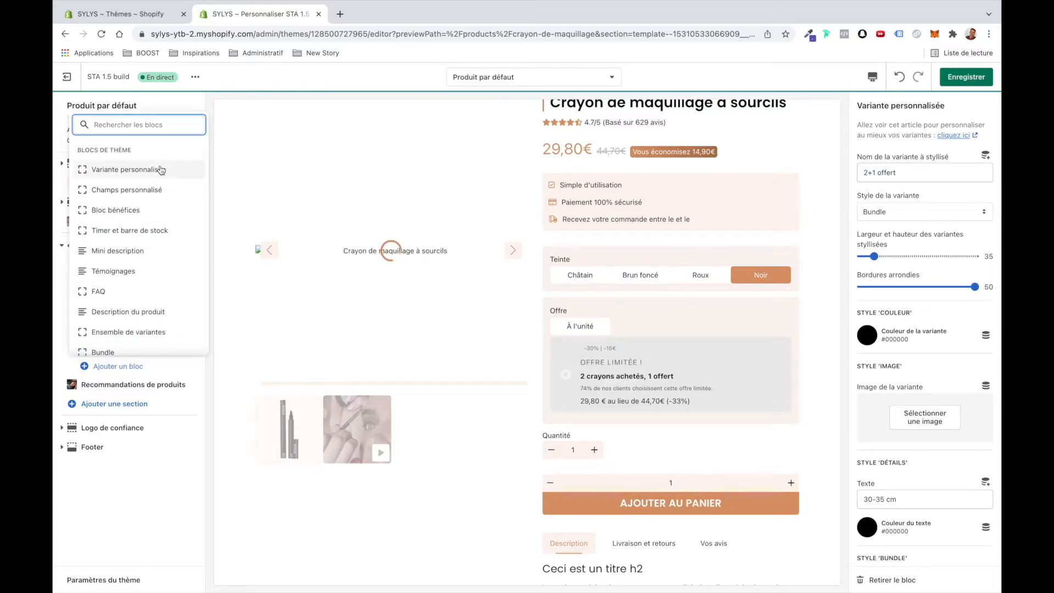
{"action": "left_click", "coordinate": [126, 169]}
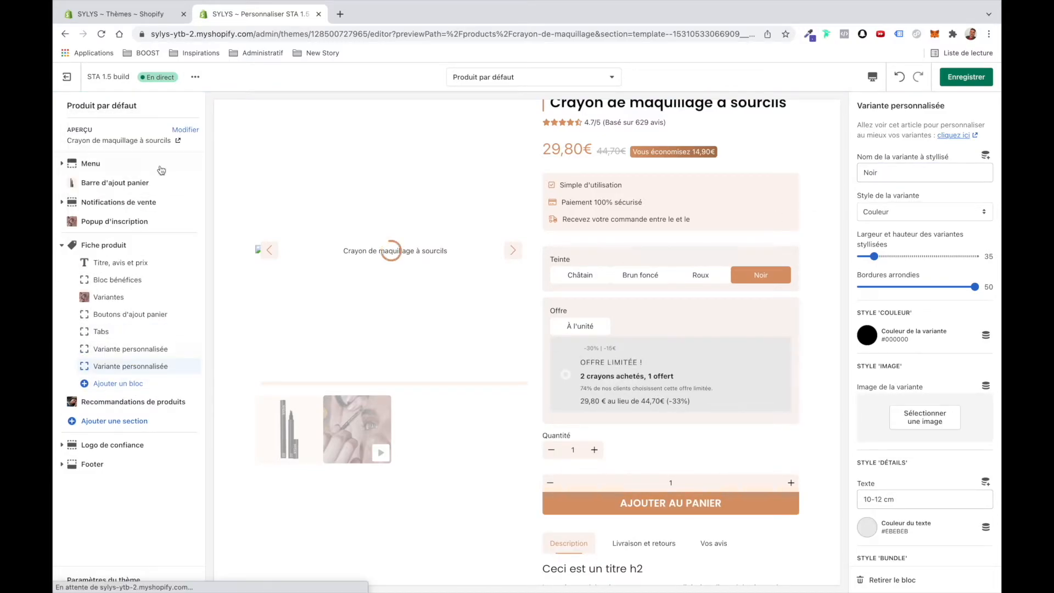
{"action": "double_click", "coordinate": [872, 174]}
{"action": "type", "text": "À l'unité"}
{"action": "left_click", "coordinate": [889, 212]}
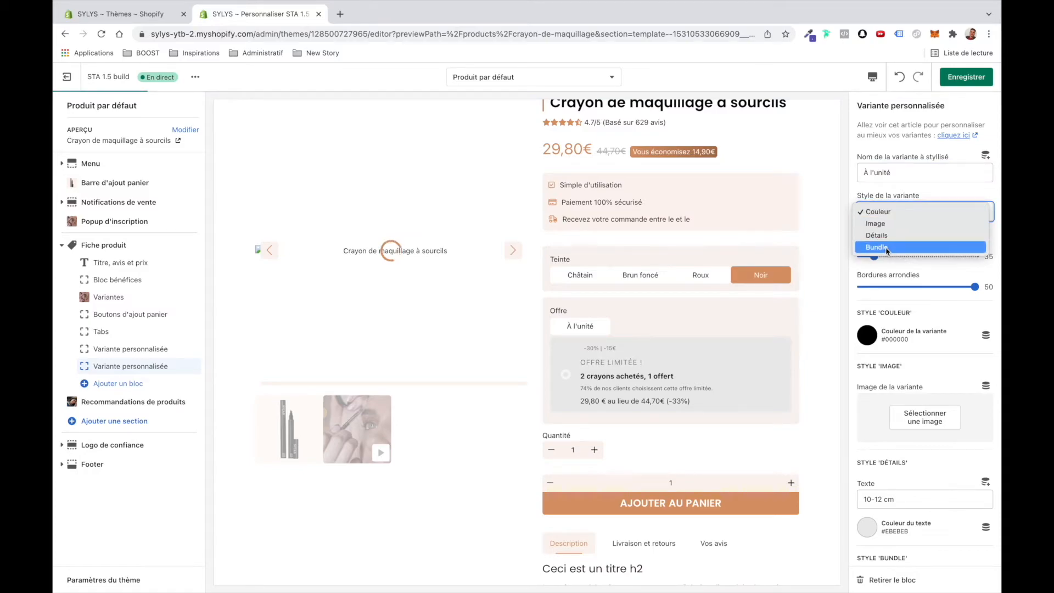
{"action": "left_click", "coordinate": [886, 247]}
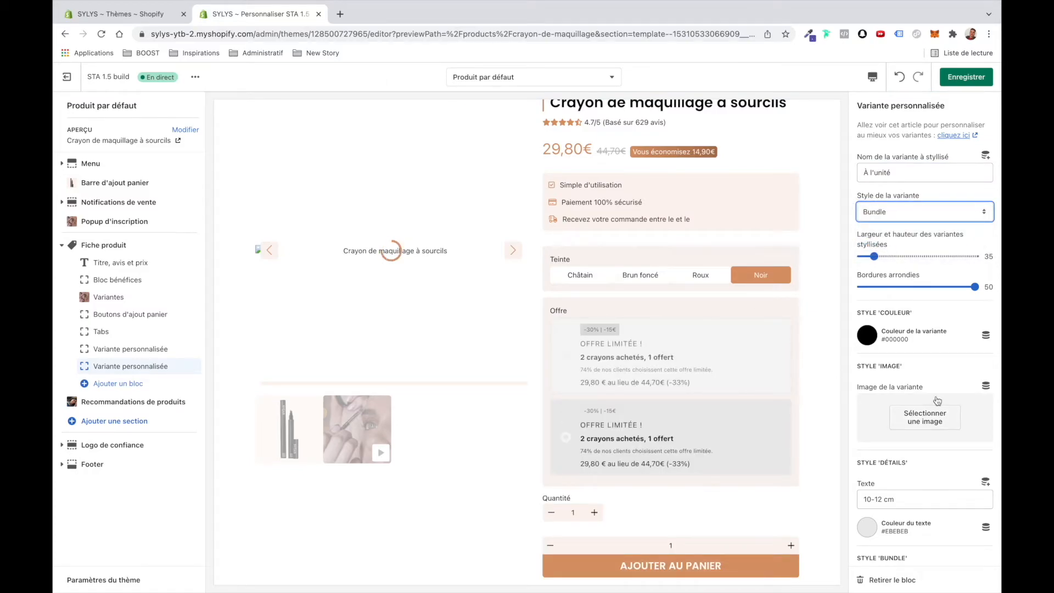
- Clear the savings label and the subtitle of the À l'unité bundle
{"action": "scroll", "coordinate": [937, 401], "scroll_direction": "down", "scroll_amount": 10}
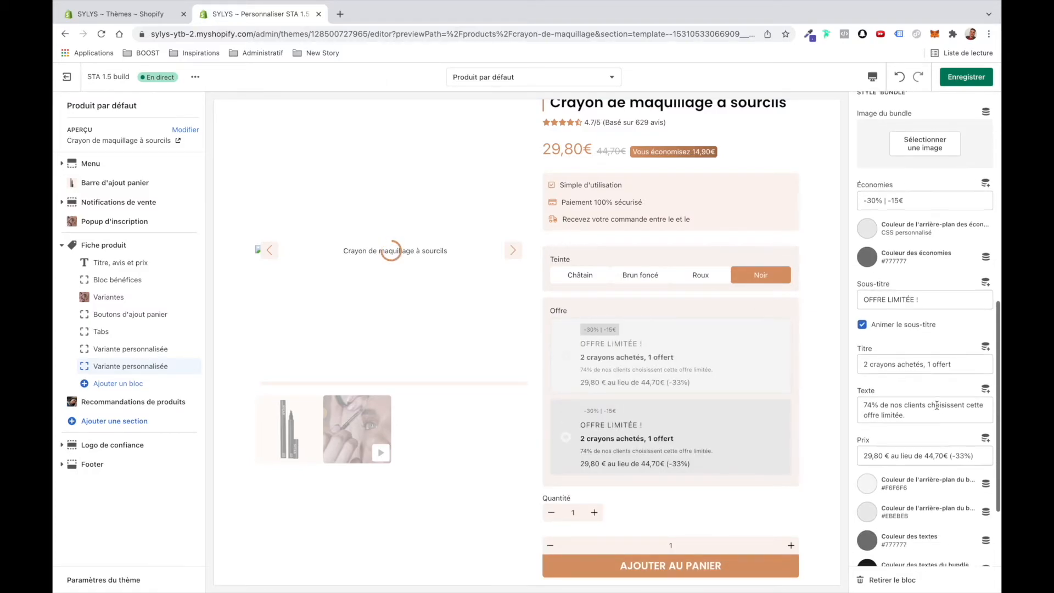
{"action": "triple_click", "coordinate": [911, 200]}
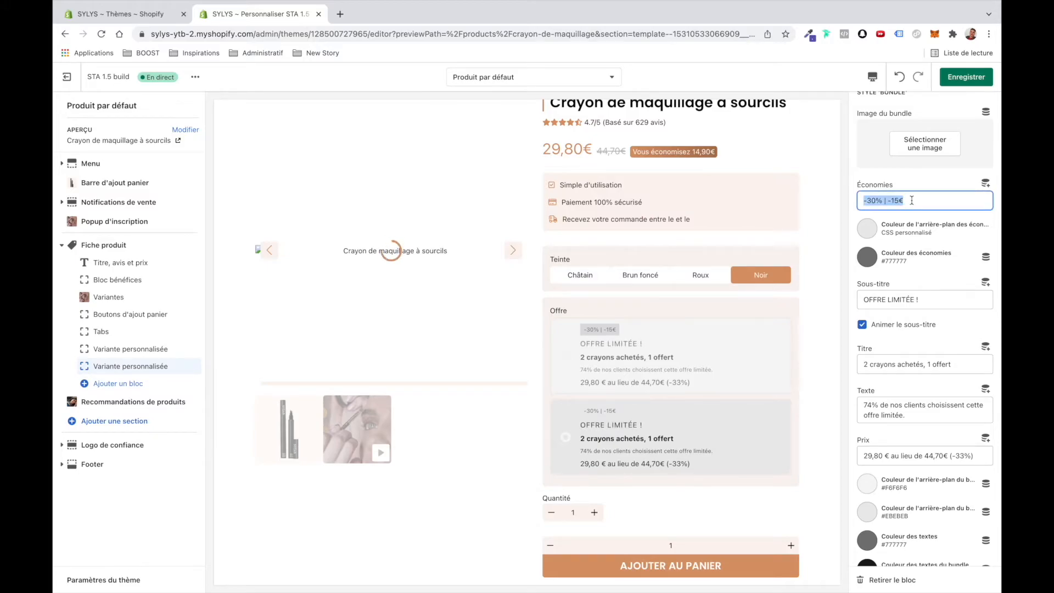
{"action": "key", "text": "BackSpace"}
{"action": "left_click", "coordinate": [931, 297]}
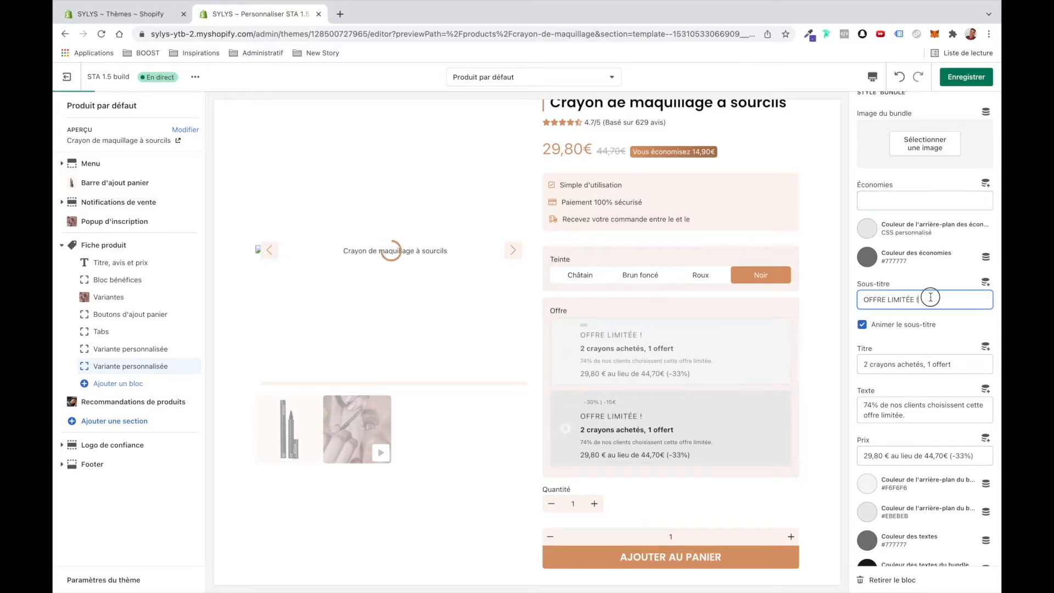
{"action": "triple_click", "coordinate": [930, 297]}
{"action": "key", "text": "BackSpace"}
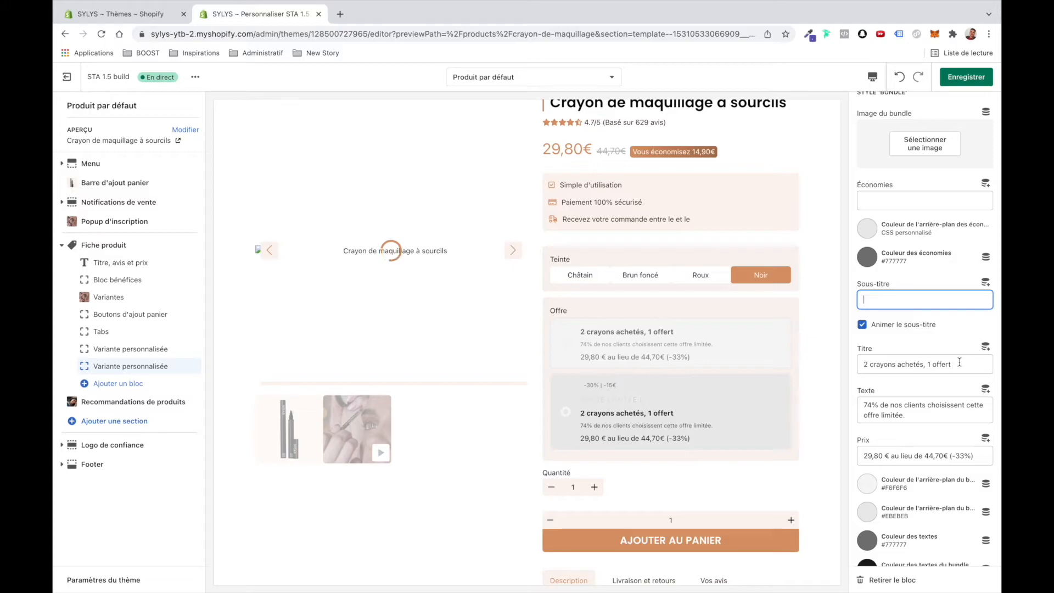
- Set the title of the second bundle to "À l'unité" and clear its description text
{"action": "left_click_drag", "start_coordinate": [952, 365], "coordinate": [848, 364]}
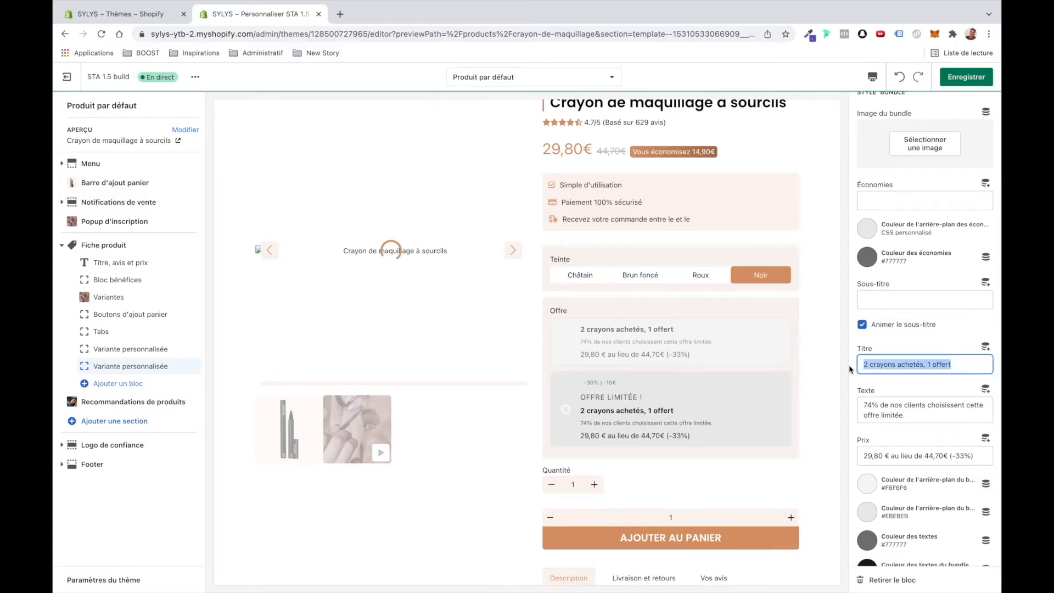
{"action": "type", "text": "À l'unit"}
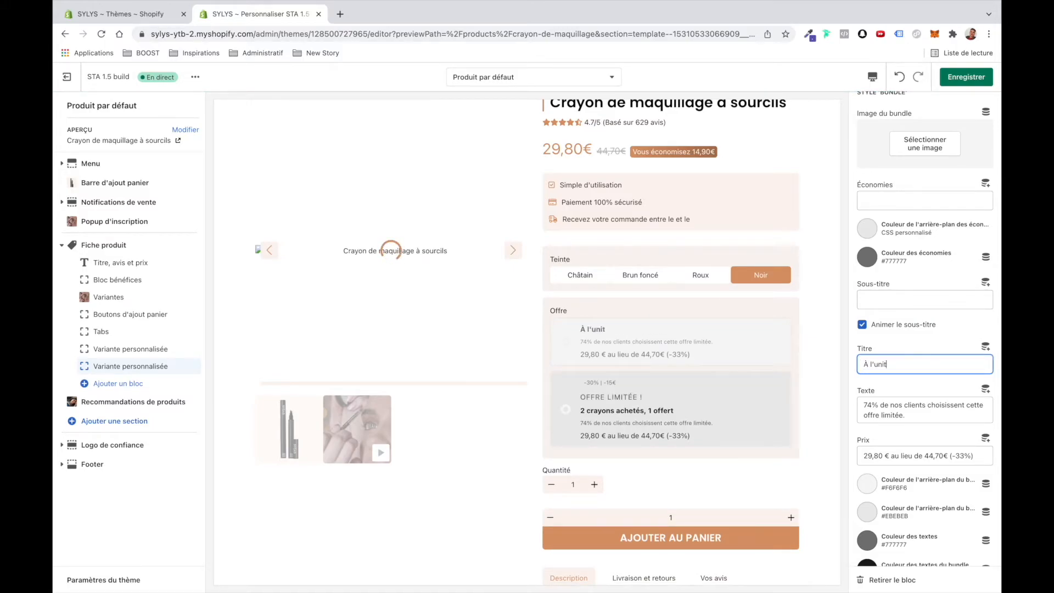
{"action": "type", "text": "é"}
{"action": "left_click_drag", "start_coordinate": [916, 414], "coordinate": [842, 405]}
{"action": "key", "text": "BackSpace"}
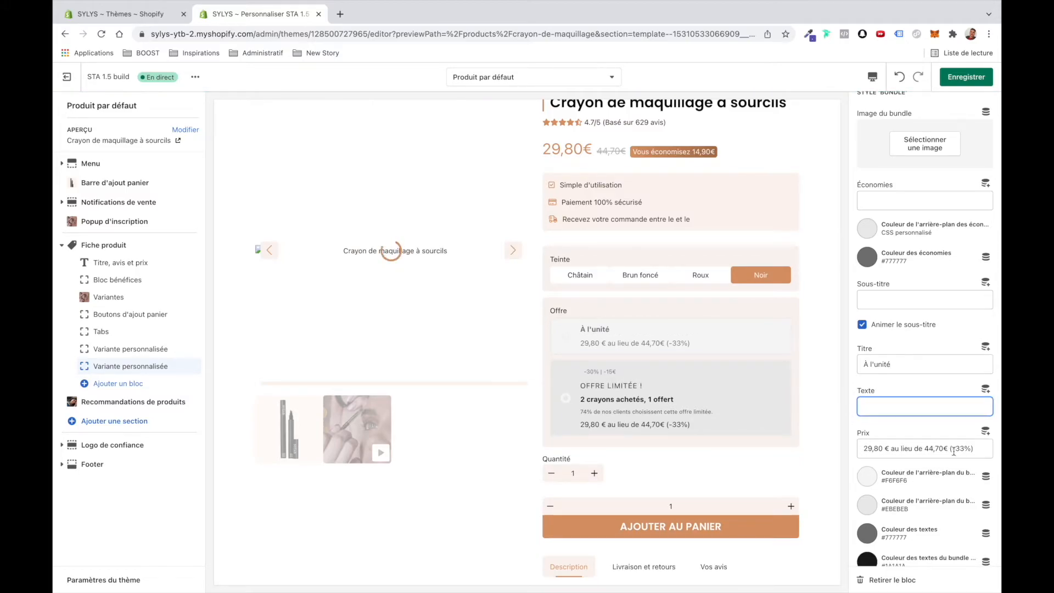
- Set the À l'unité bundle's price text to 14,90€
{"action": "left_click_drag", "start_coordinate": [985, 447], "coordinate": [882, 450]}
{"action": "key", "text": "BackSpace"}
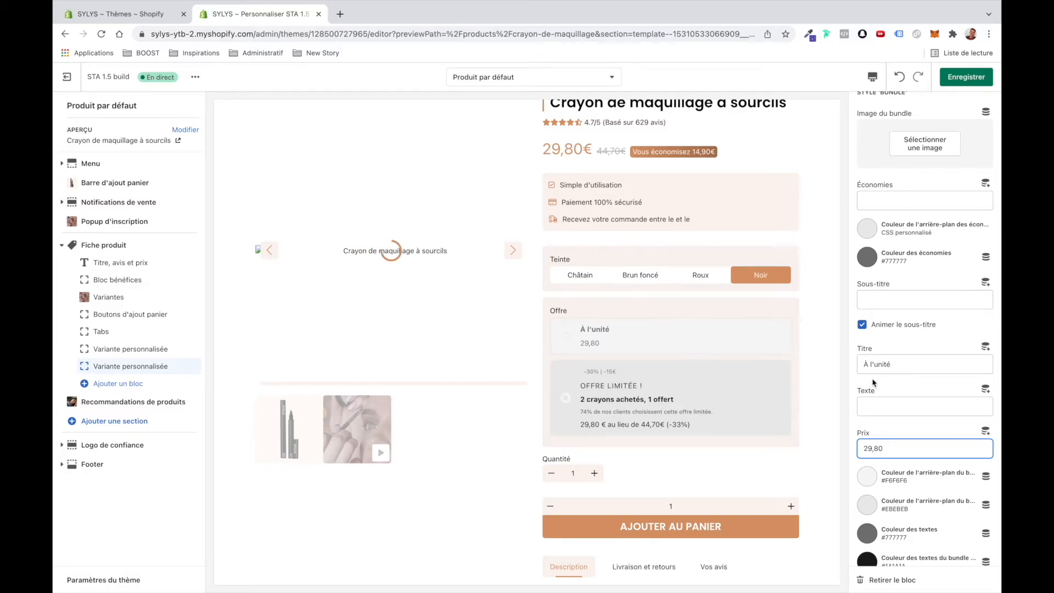
{"action": "left_click", "coordinate": [588, 345]}
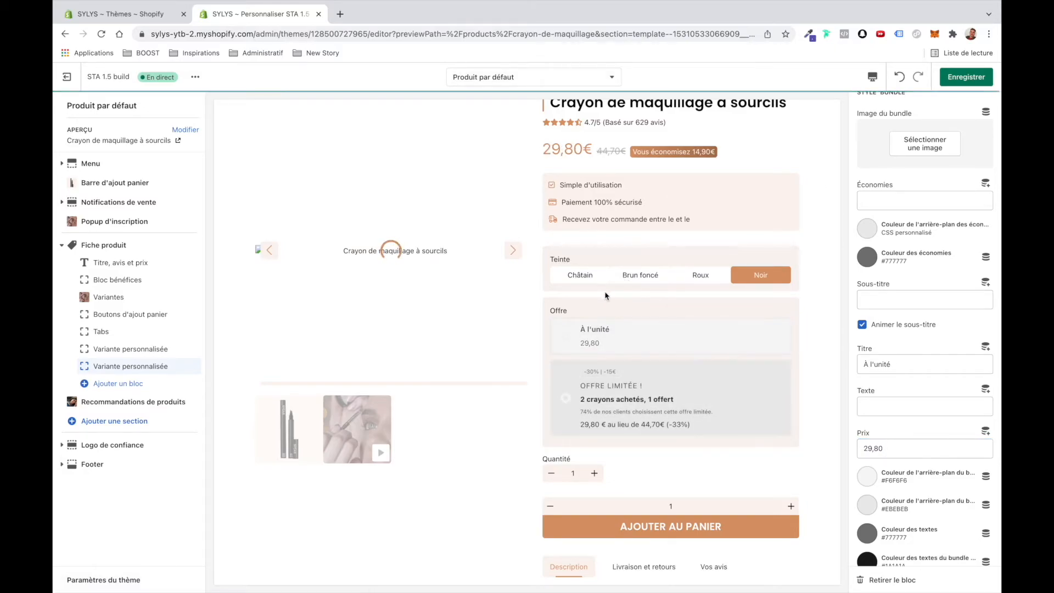
{"action": "left_click_drag", "start_coordinate": [887, 448], "coordinate": [865, 447]}
{"action": "type", "text": "14,90€"}
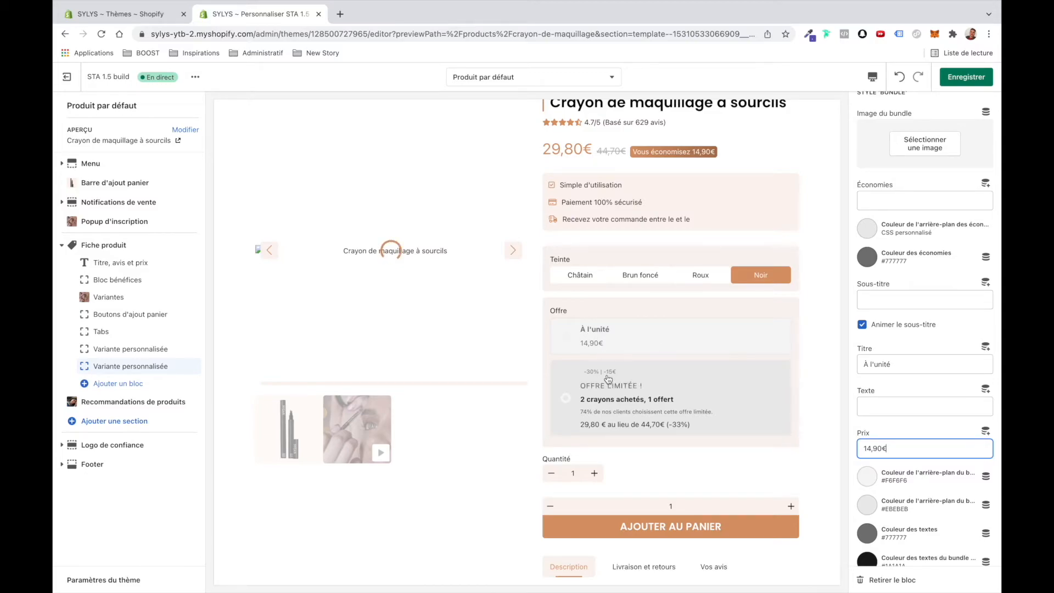
- Preview the two bundle-styled offers by switching between À l'unité and 2+1 offert
{"action": "left_click", "coordinate": [630, 332]}
{"action": "left_click", "coordinate": [683, 327]}
{"action": "left_click", "coordinate": [660, 399]}
{"action": "left_click", "coordinate": [679, 337]}
{"action": "left_click", "coordinate": [651, 401]}
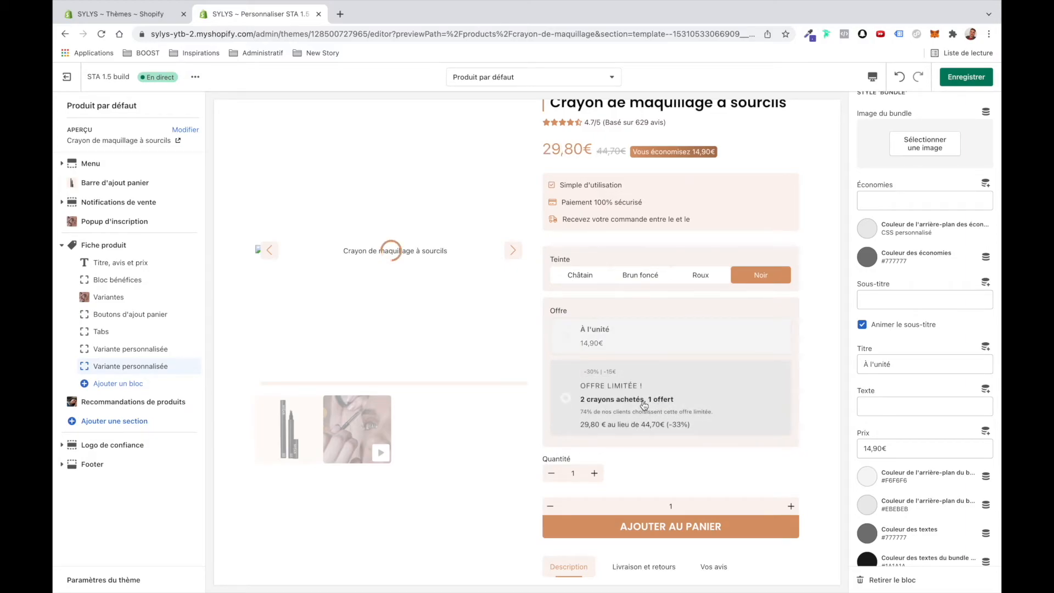
- Review the À l'unité bundle's remaining settings and preview the product page with the Brun foncé shade selected
{"action": "scroll", "coordinate": [891, 385], "scroll_direction": "down", "scroll_amount": 2}
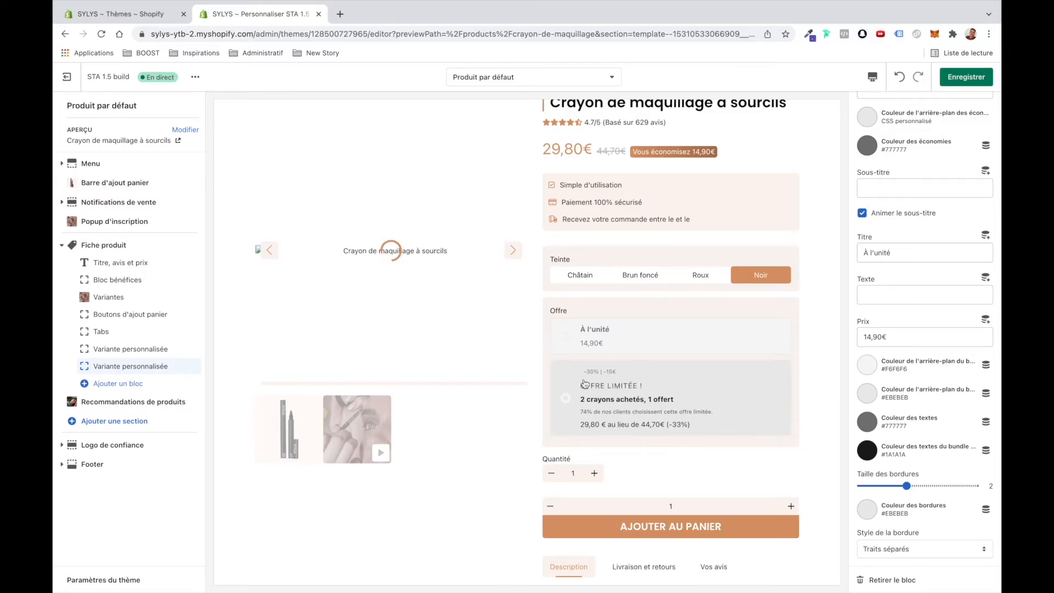
{"action": "scroll", "coordinate": [890, 219], "scroll_direction": "up", "scroll_amount": 10}
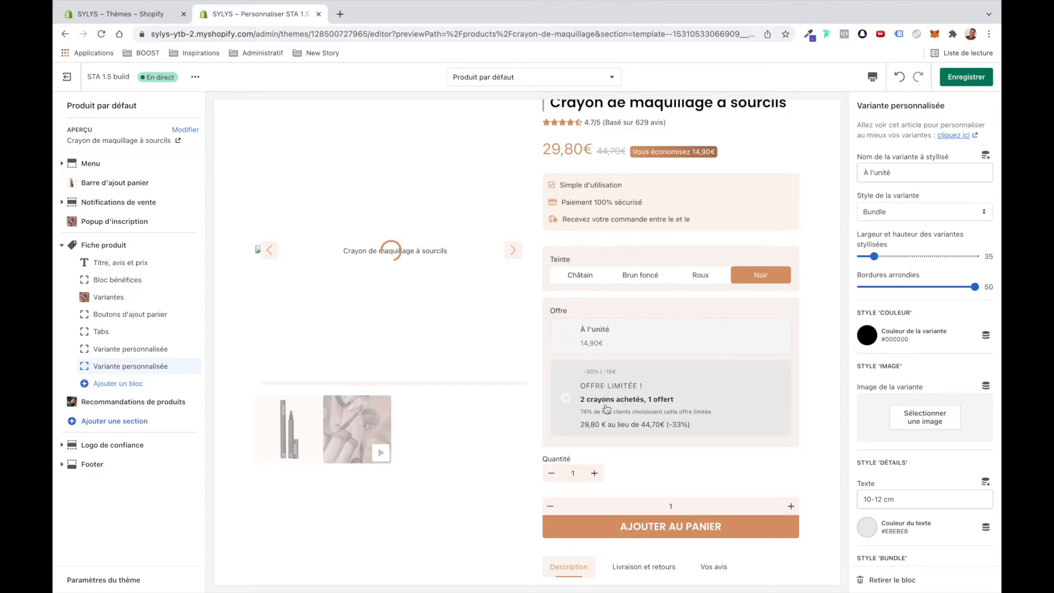
{"action": "left_click", "coordinate": [647, 280]}
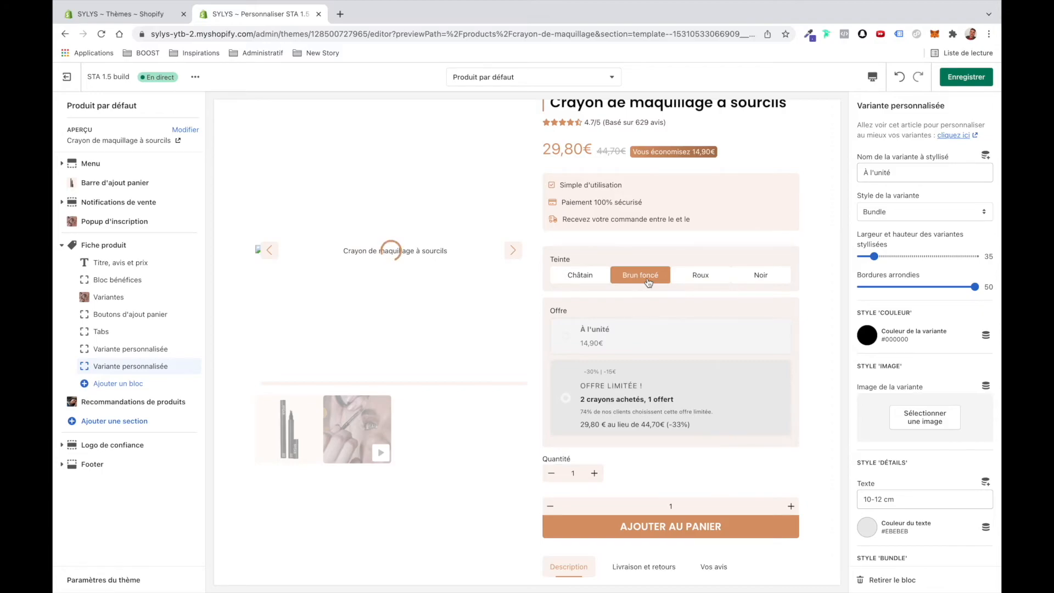
{"action": "scroll", "coordinate": [648, 411], "scroll_direction": "down", "scroll_amount": 3}
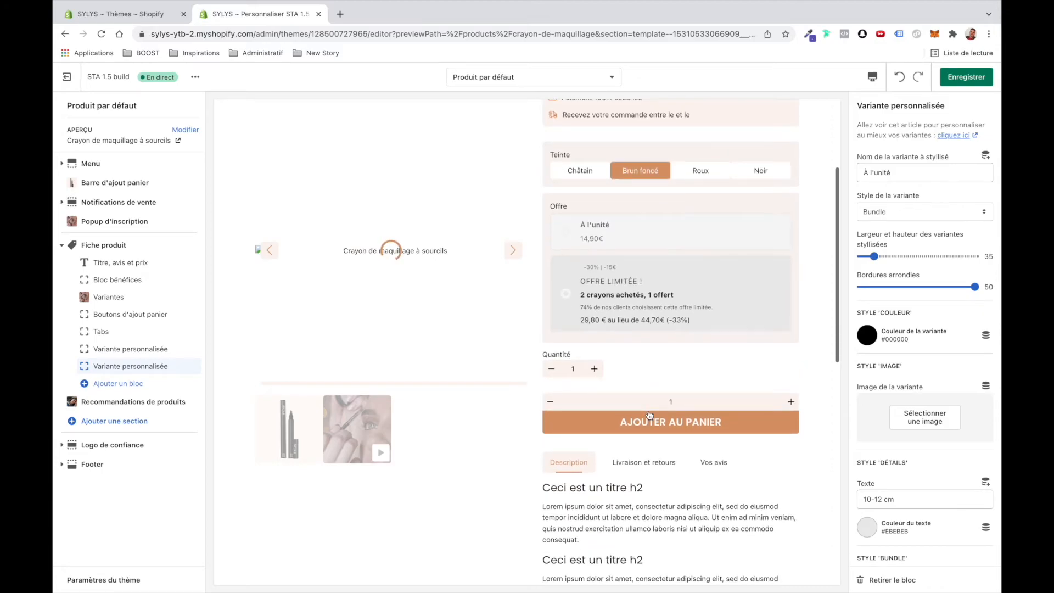
{"action": "scroll", "coordinate": [649, 410], "scroll_direction": "up", "scroll_amount": 1}
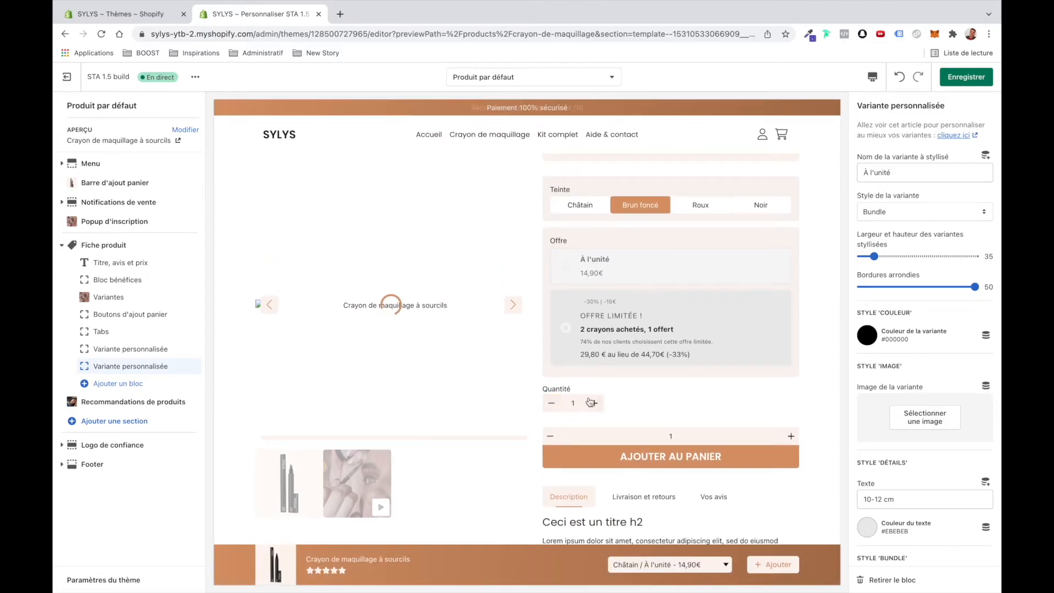
- Hide the quantity selector in the Variantes block and clear the Ensemble de variantes highlight names
{"action": "left_click", "coordinate": [146, 297]}
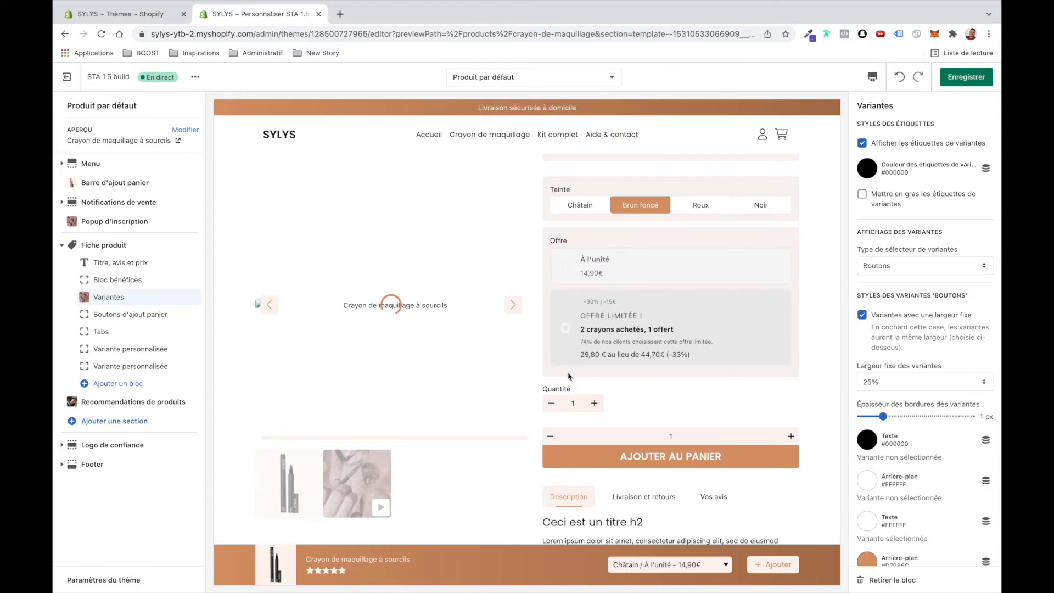
{"action": "scroll", "coordinate": [866, 373], "scroll_direction": "down", "scroll_amount": 6}
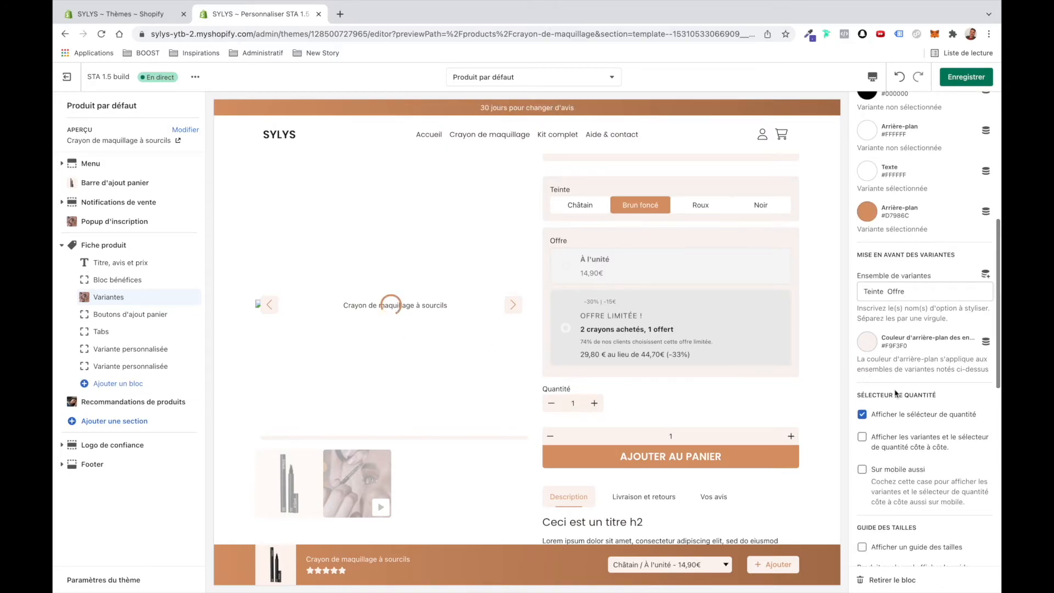
{"action": "left_click", "coordinate": [903, 415]}
{"action": "triple_click", "coordinate": [917, 291]}
{"action": "key", "text": "BackSpace"}
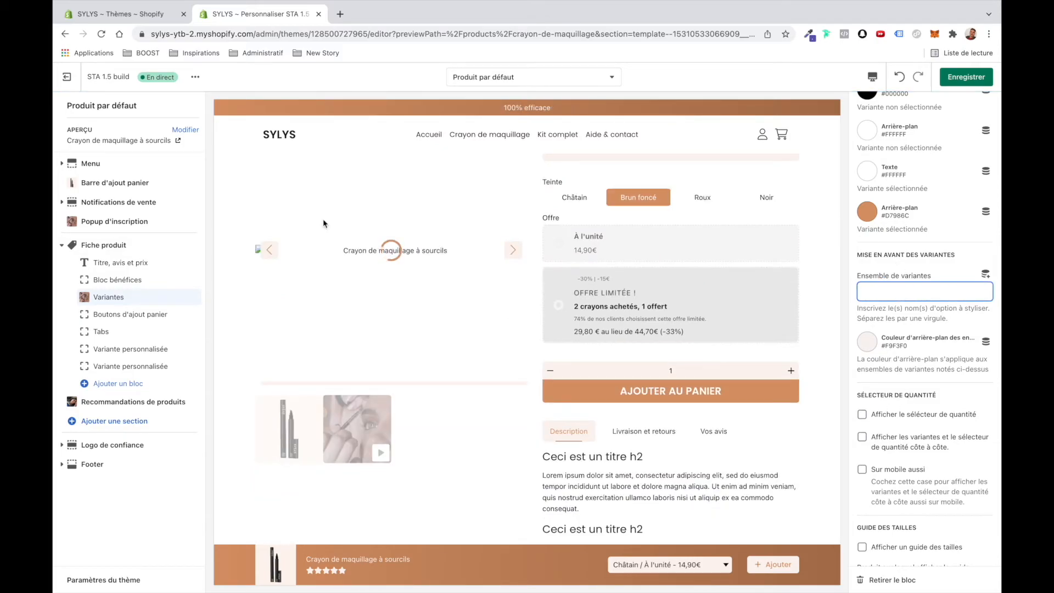
- Remove both Variante personnalisée blocks from the Fiche produit section
{"action": "left_click", "coordinate": [164, 349]}
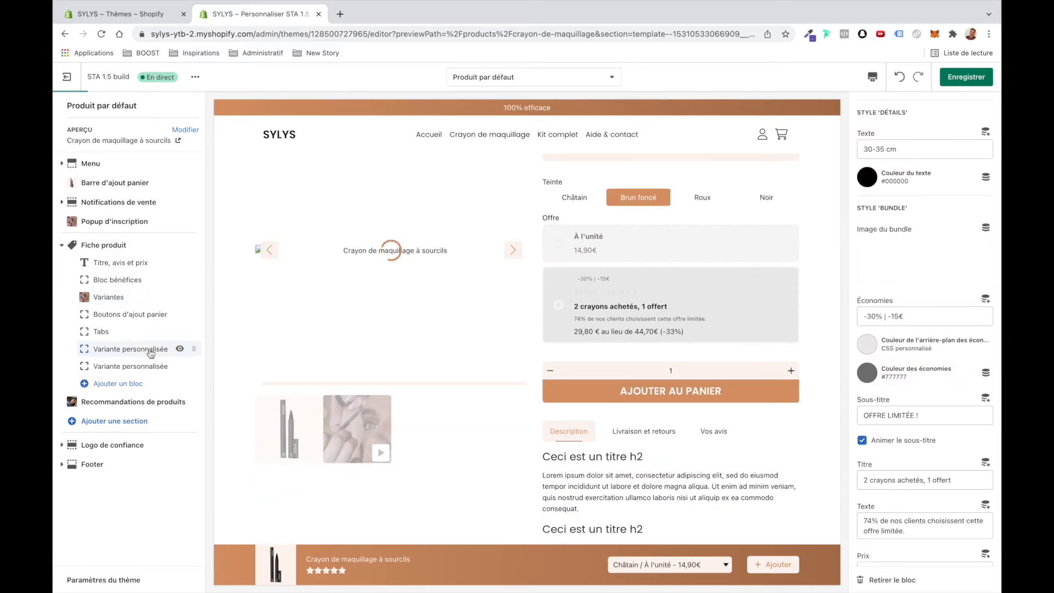
{"action": "left_click", "coordinate": [886, 580]}
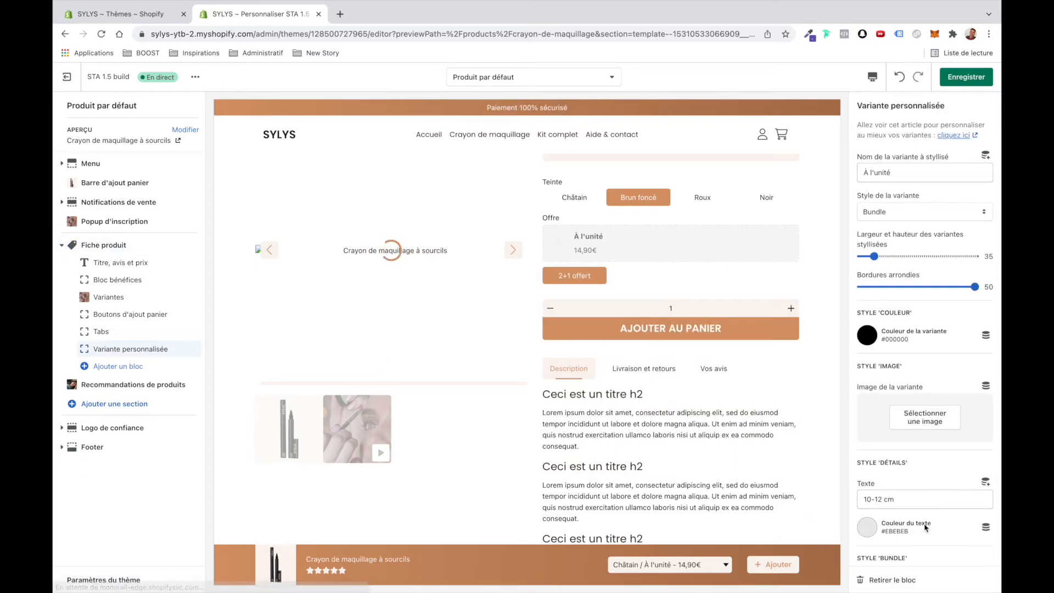
{"action": "left_click", "coordinate": [886, 580]}
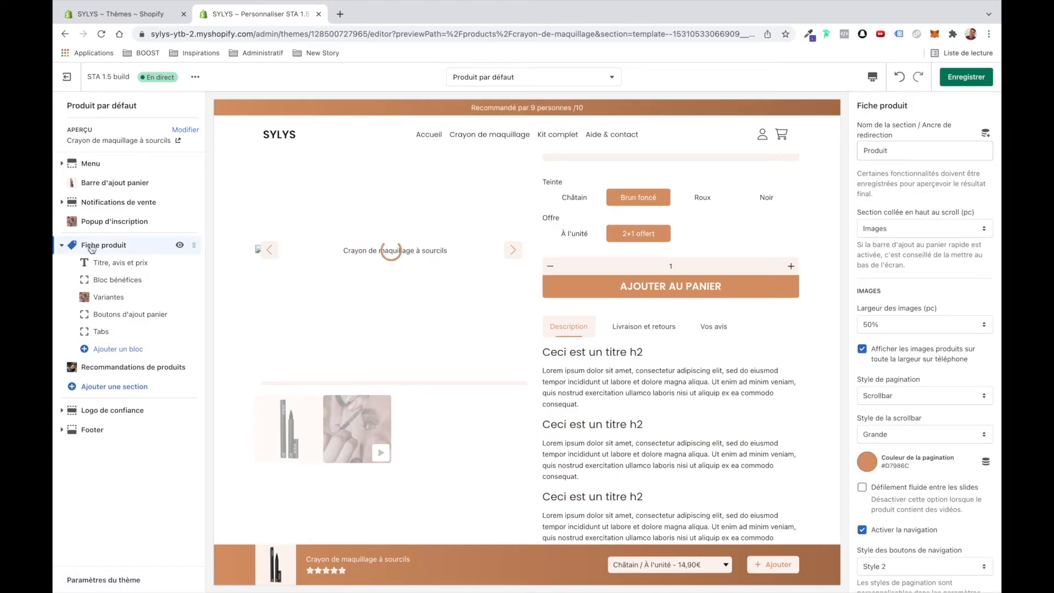
- Disable the fixed width for the Variantes block's buttons and set their border thickness to 0 px
{"action": "scroll", "coordinate": [919, 316], "scroll_direction": "down", "scroll_amount": 3}
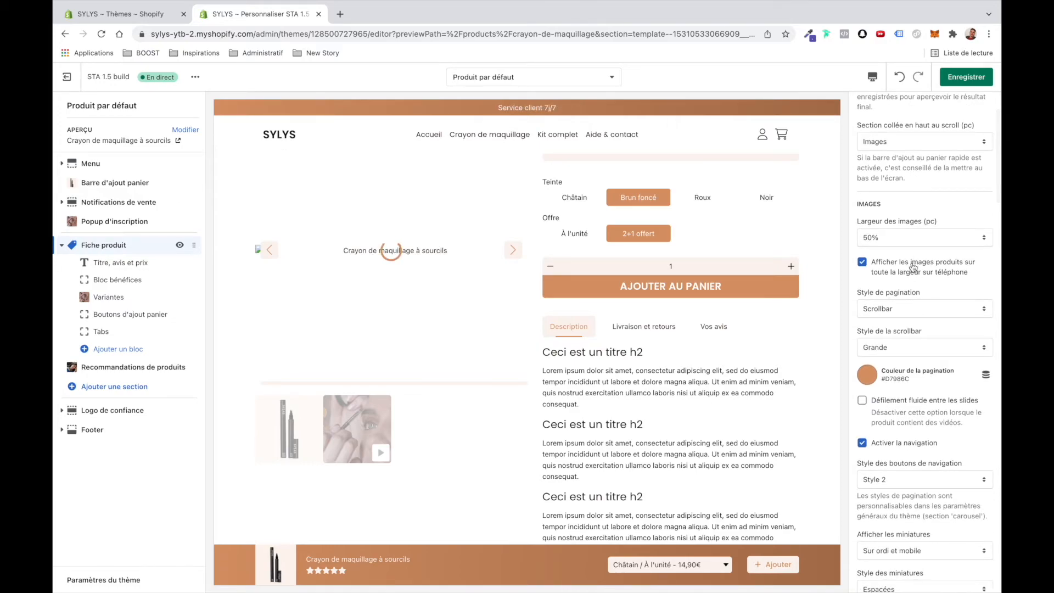
{"action": "left_click", "coordinate": [87, 297]}
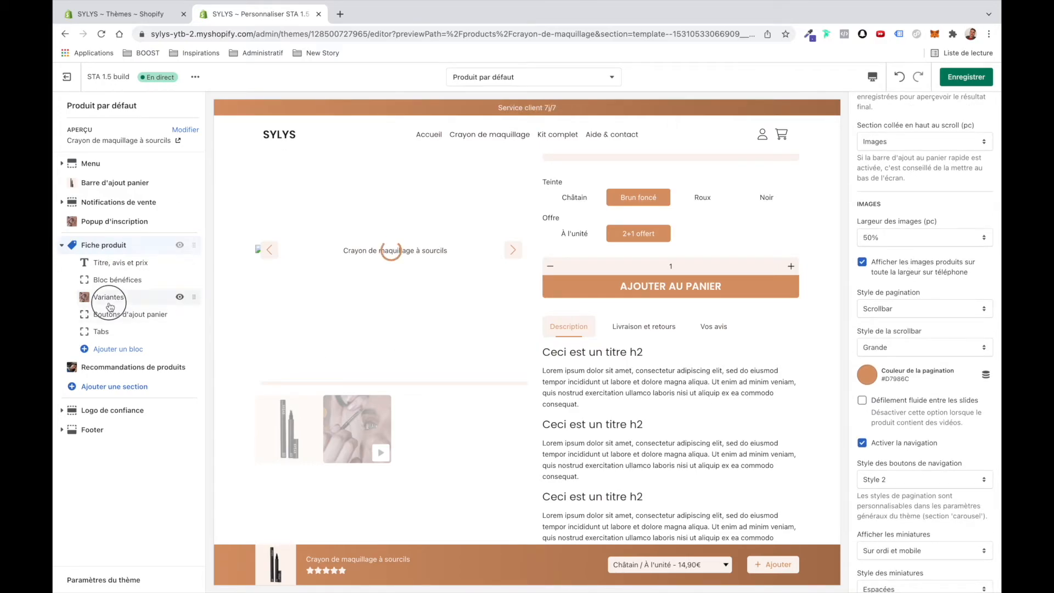
{"action": "left_click", "coordinate": [913, 314]}
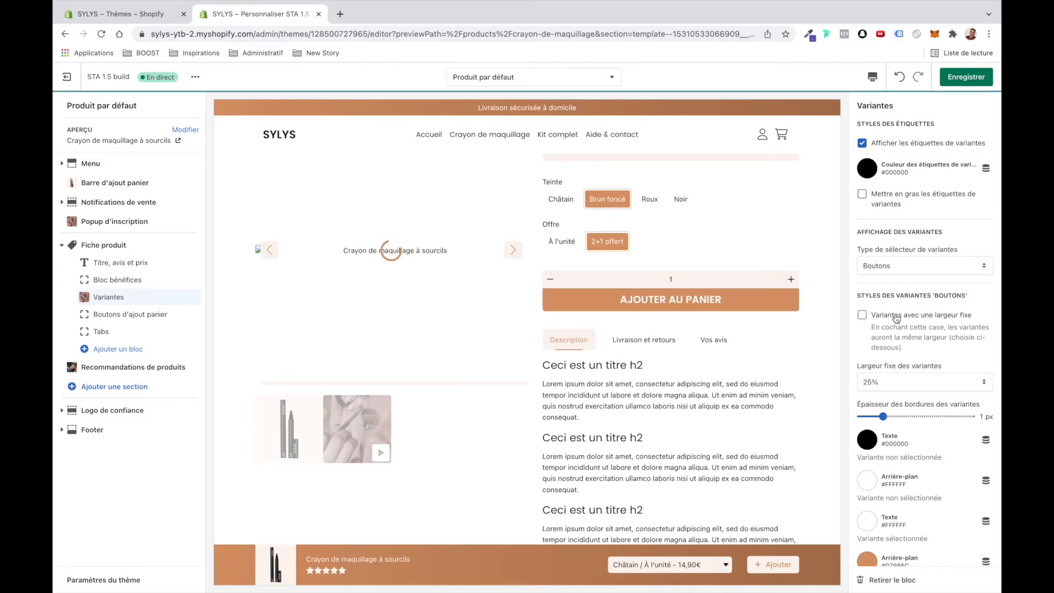
{"action": "scroll", "coordinate": [933, 384], "scroll_direction": "down", "scroll_amount": 1}
{"action": "left_click_drag", "start_coordinate": [882, 360], "coordinate": [860, 362]}
- Set the background colour of unselected variant buttons to the in-use light cream #FBF4EF
{"action": "left_click", "coordinate": [866, 424]}
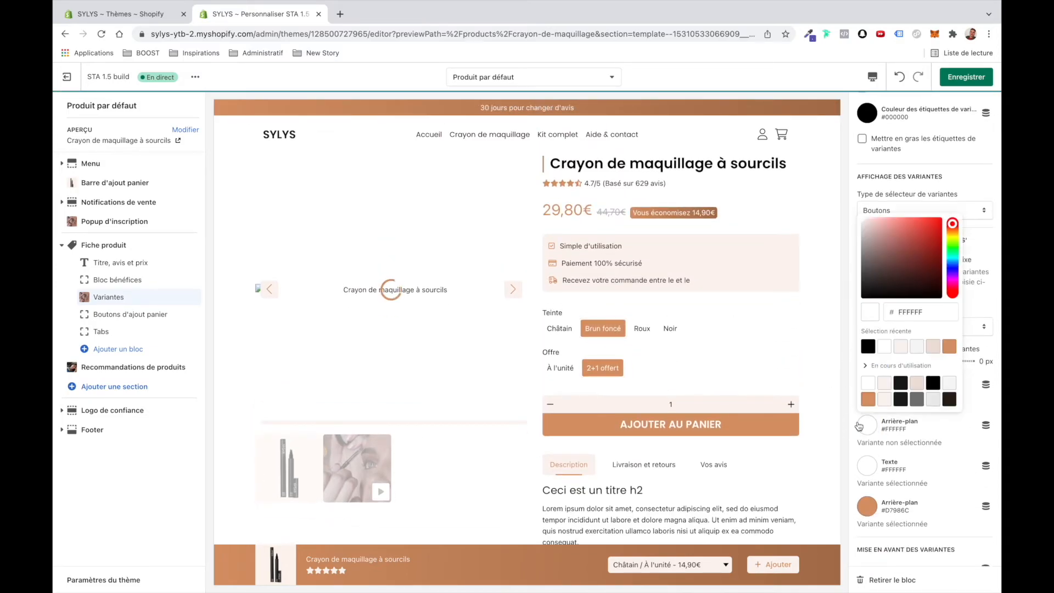
{"action": "left_click", "coordinate": [900, 346]}
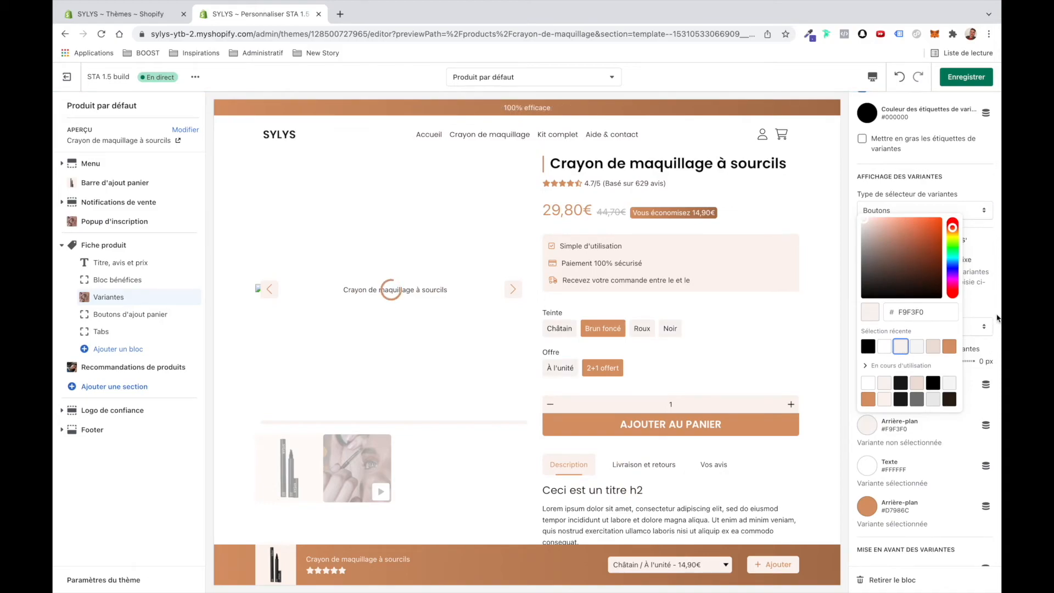
{"action": "left_click", "coordinate": [884, 383]}
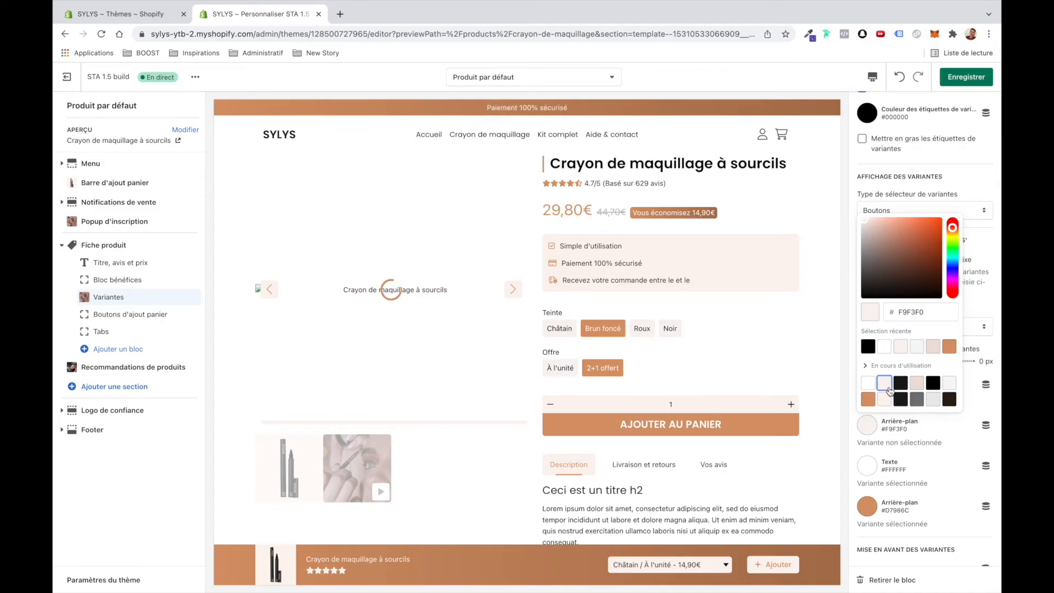
{"action": "left_click", "coordinate": [884, 399]}
{"action": "left_click", "coordinate": [986, 305]}
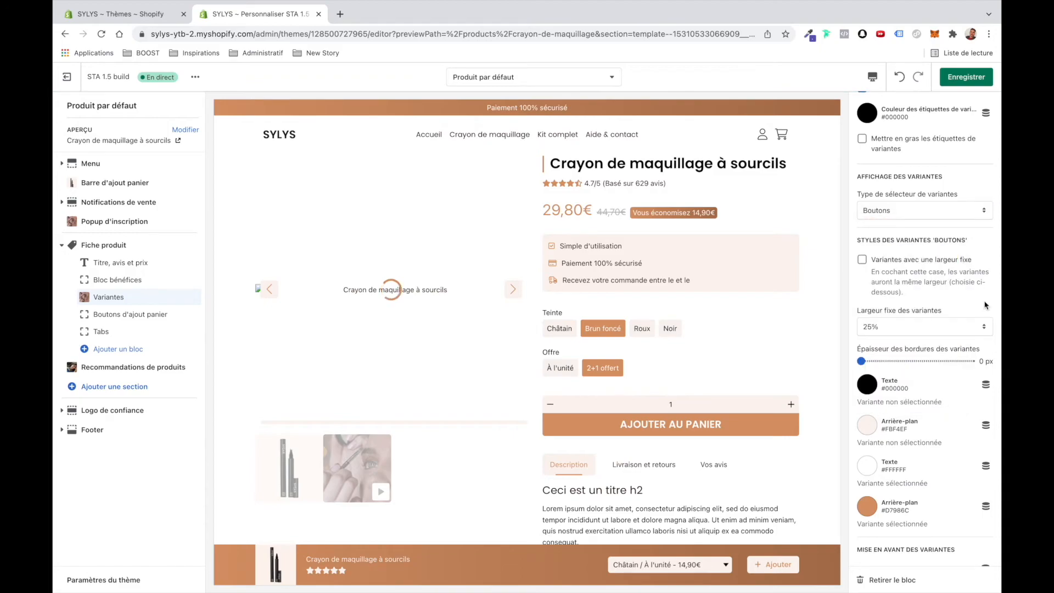